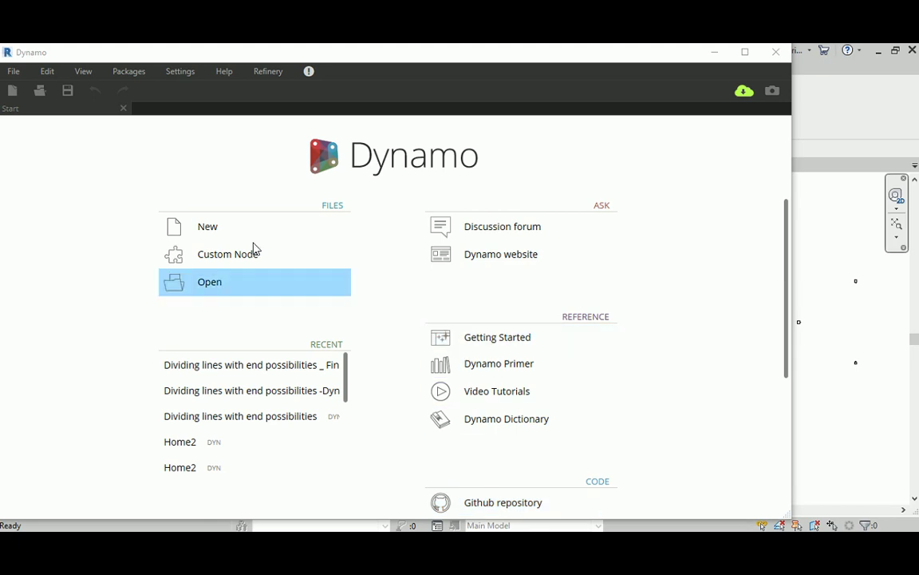
- Create a blank Home workspace with New under Files on the Dynamo Start page
click(234, 228)
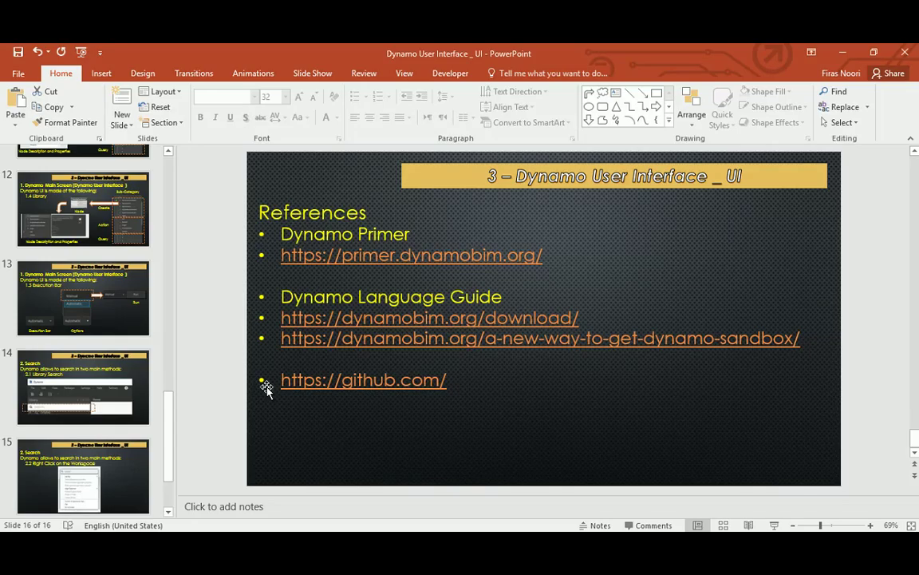
scroll(99, 338, up, 10)
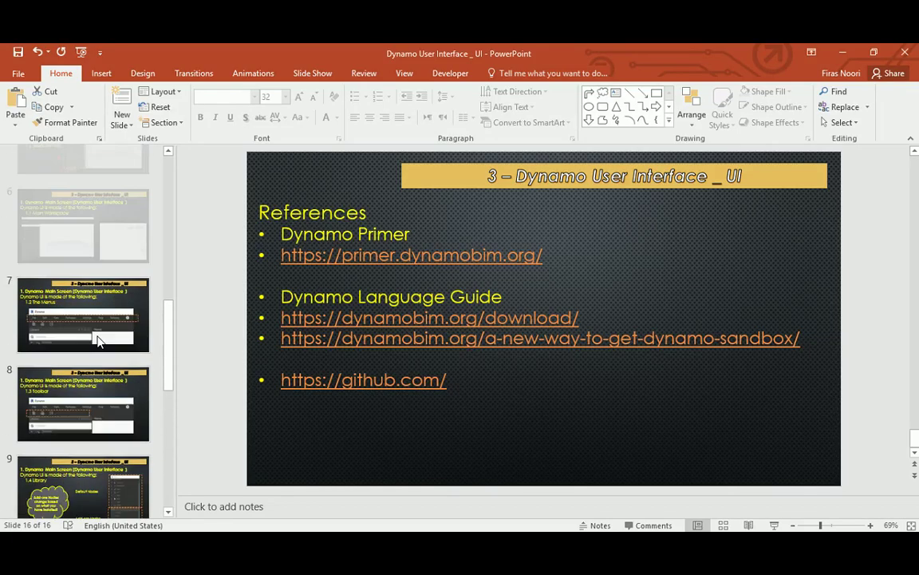
- Look through slides 3 and 4, then show slide 5 listing the five Dynamo UI parts
click(69, 383)
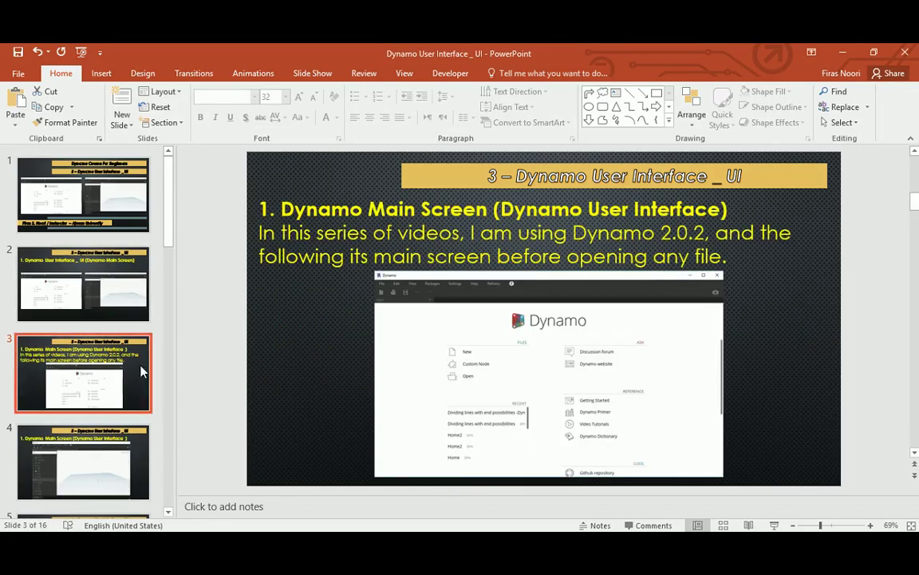
click(92, 466)
scroll(91, 463, down, 1)
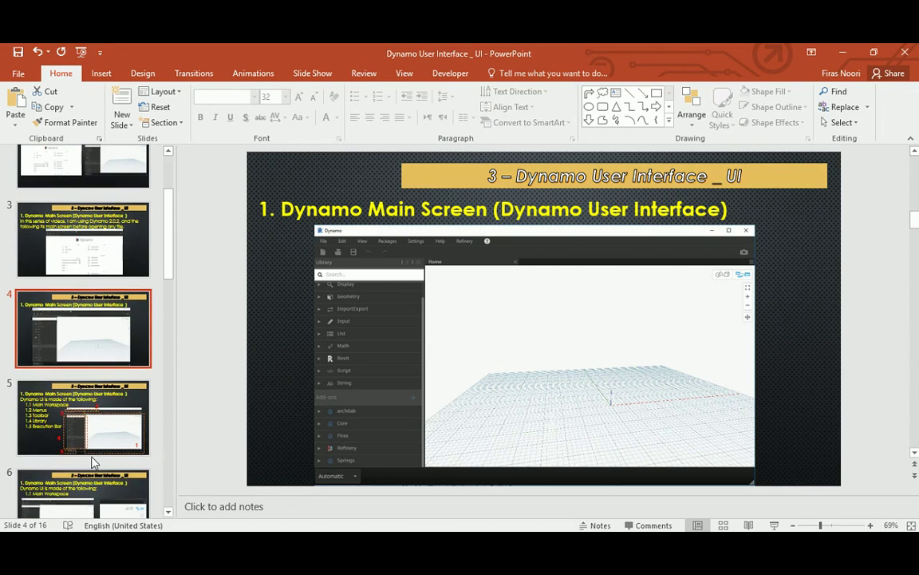
click(88, 240)
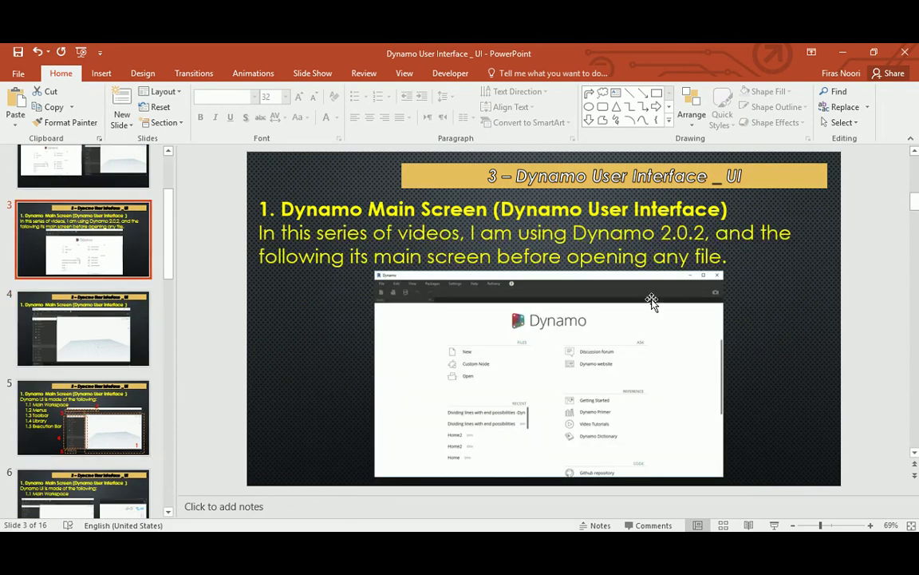
click(113, 434)
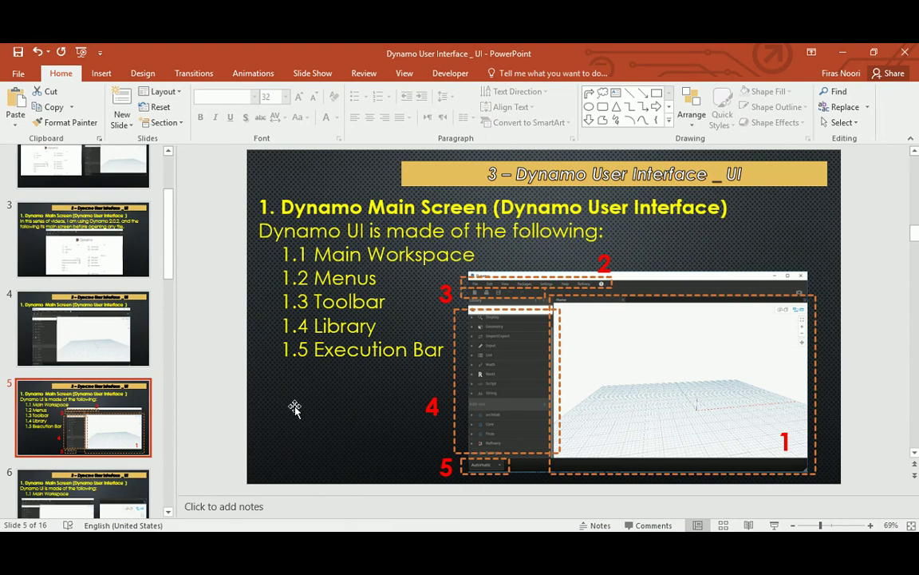
- Bring Dynamo to the front and widen its window rightward beside the Revit model view
mouse_move(548, 515)
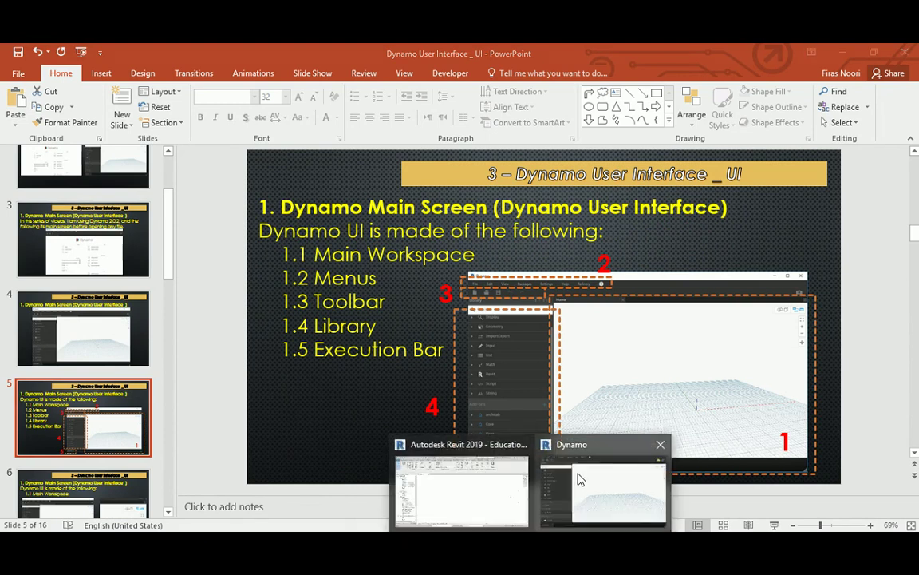
click(581, 479)
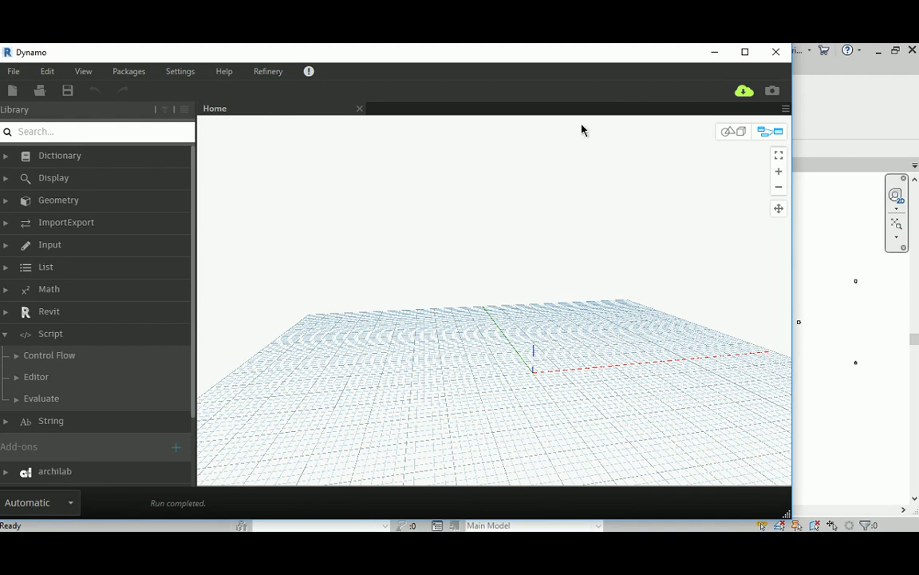
drag(787, 515, 798, 529)
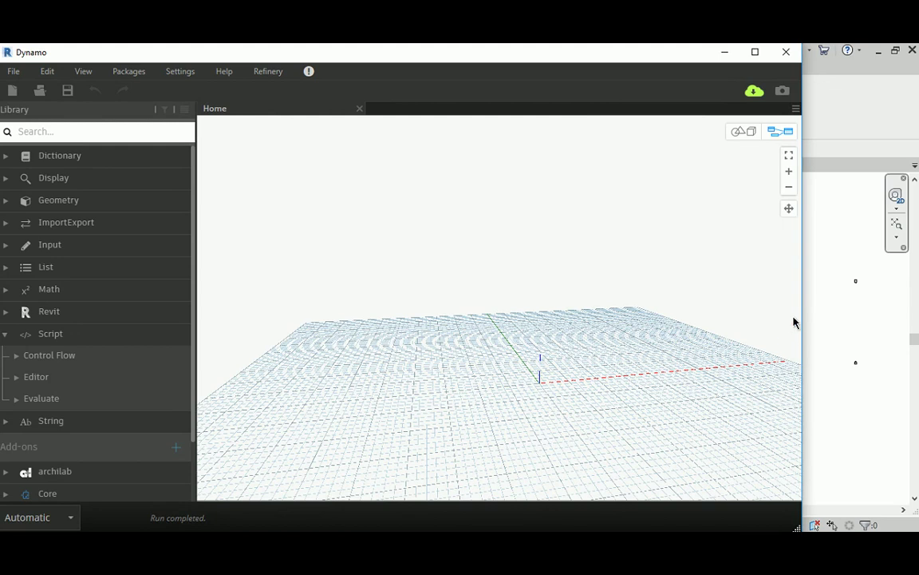
drag(803, 314, 807, 285)
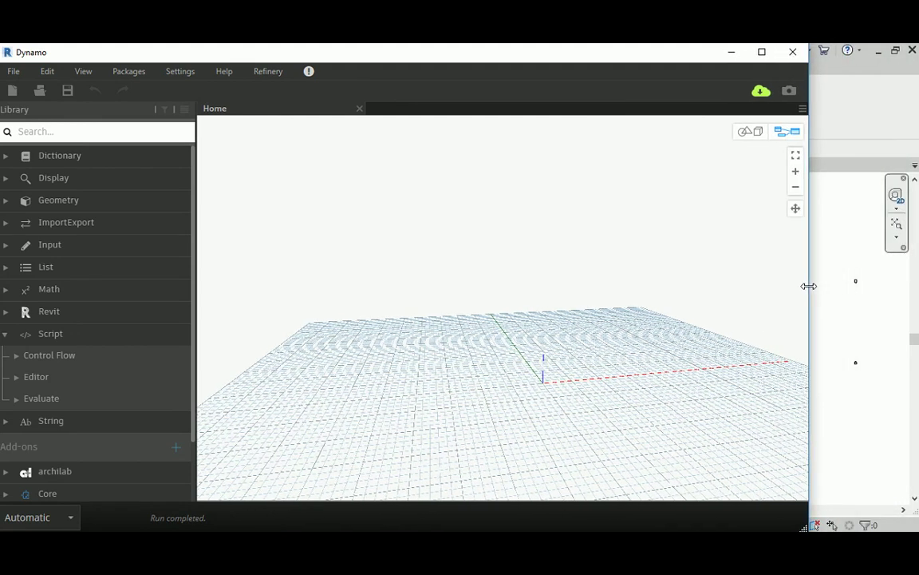
scroll(878, 328, down, 2)
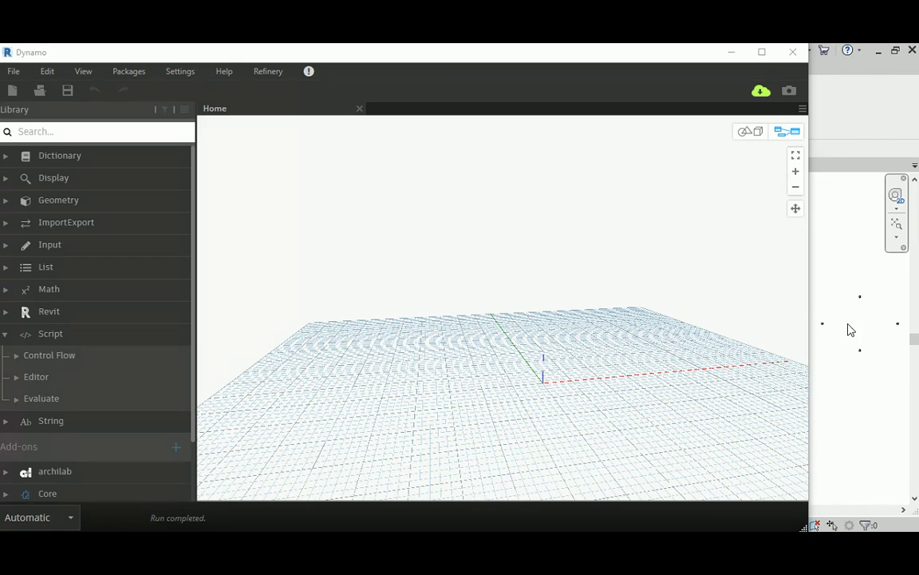
scroll(848, 328, up, 1)
right_click(858, 317)
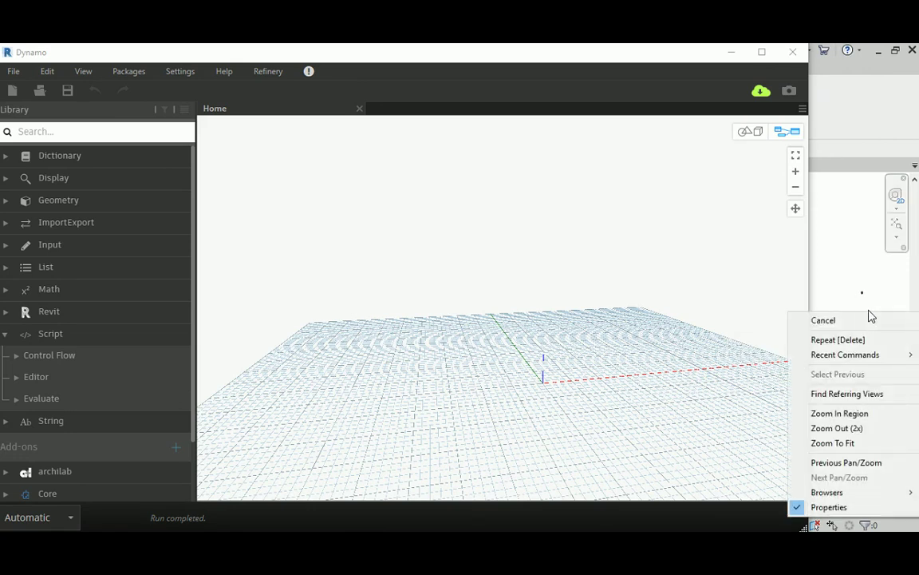
click(712, 256)
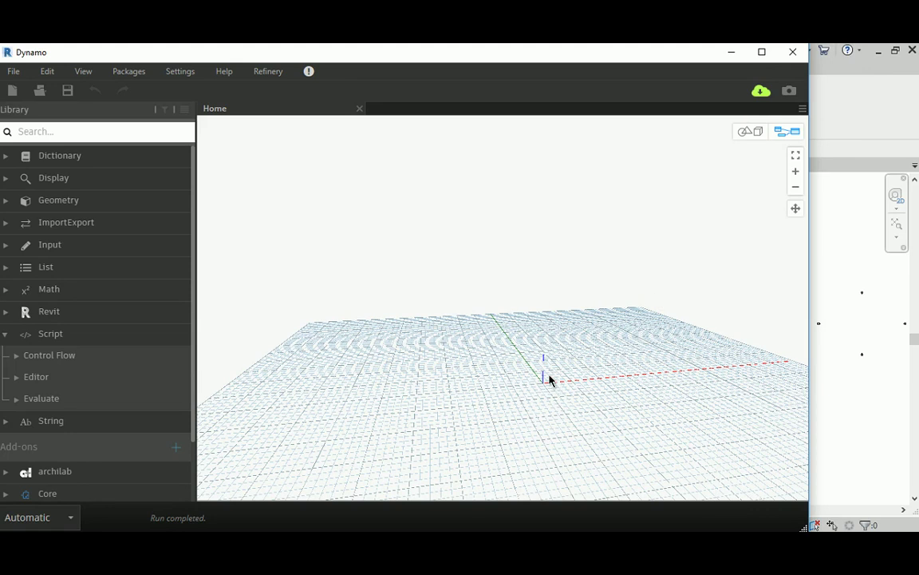
right_click(846, 240)
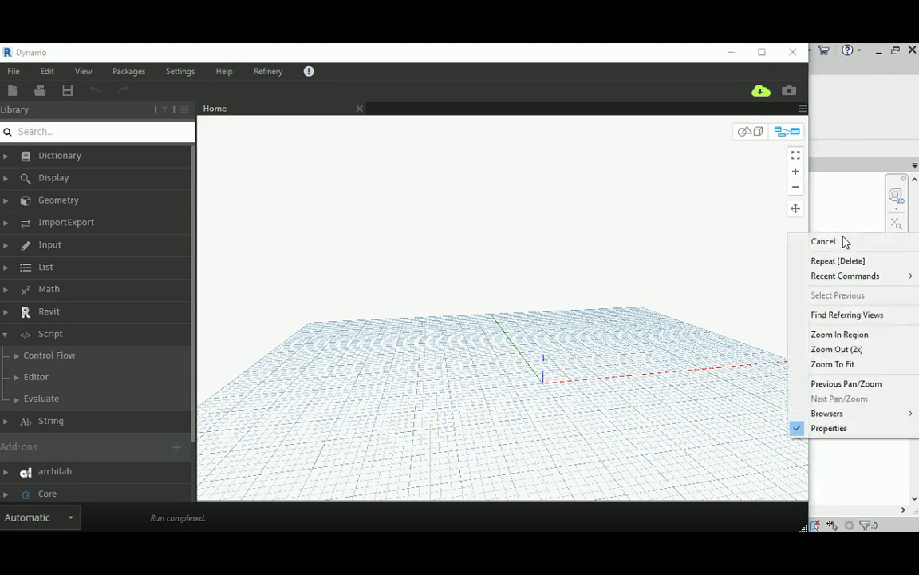
click(548, 278)
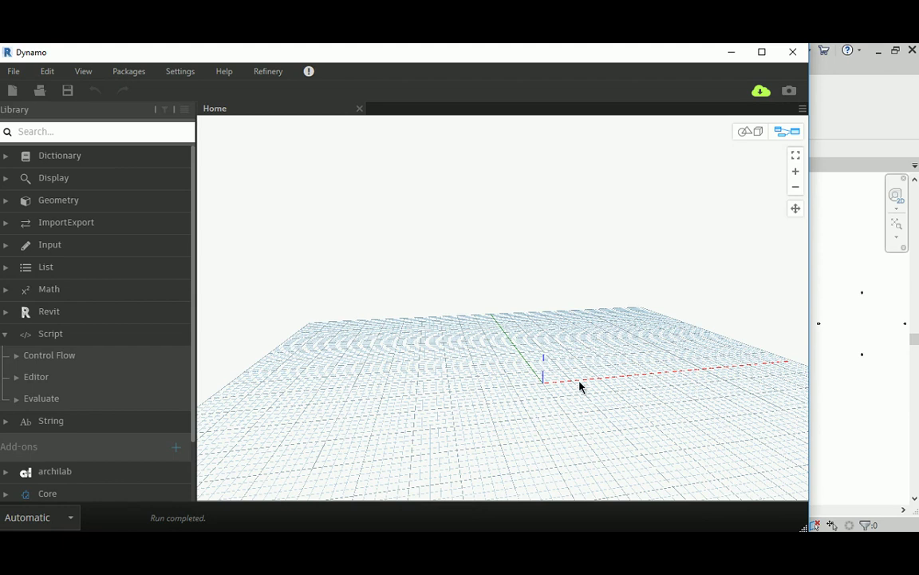
right_click(851, 241)
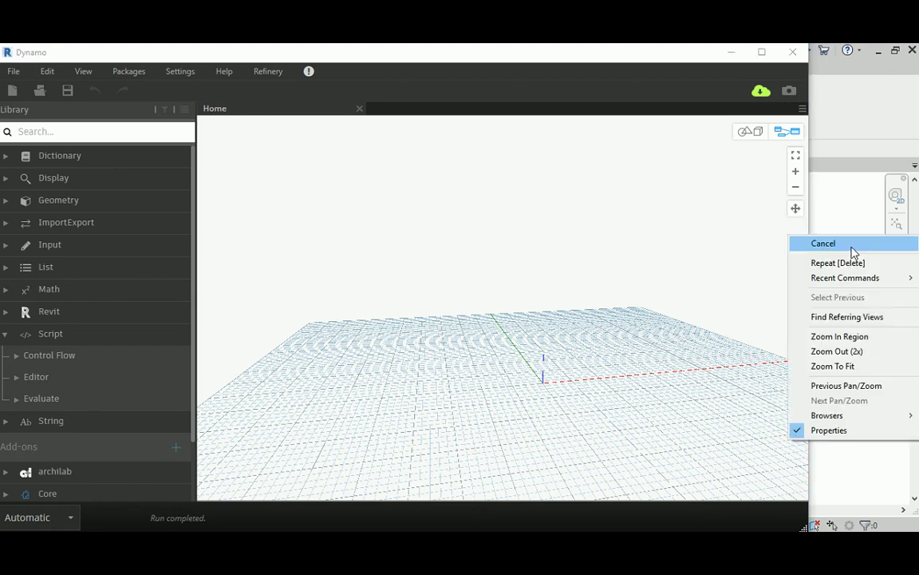
click(321, 294)
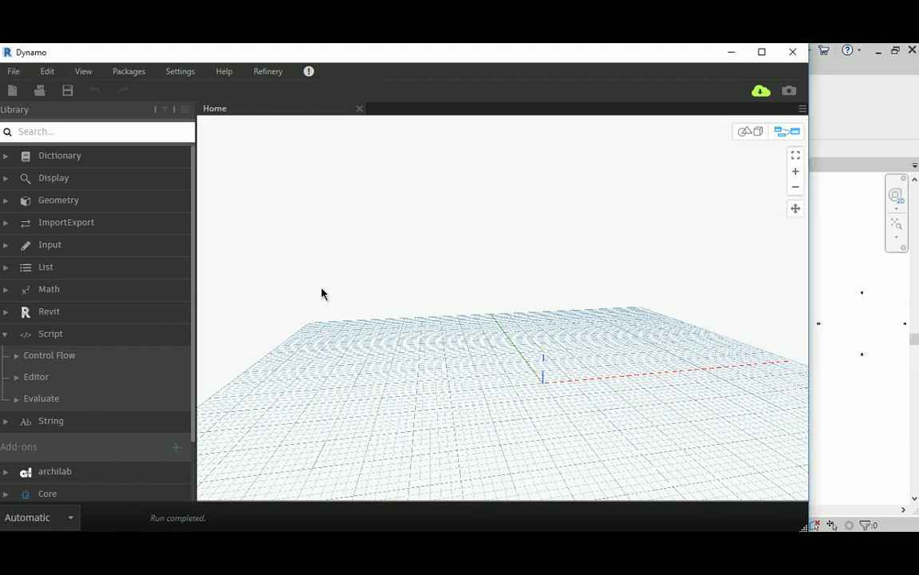
- Advance PowerPoint to slide 6 on the 1.1 Main Workspace, then return to Dynamo
key(alt+Tab)
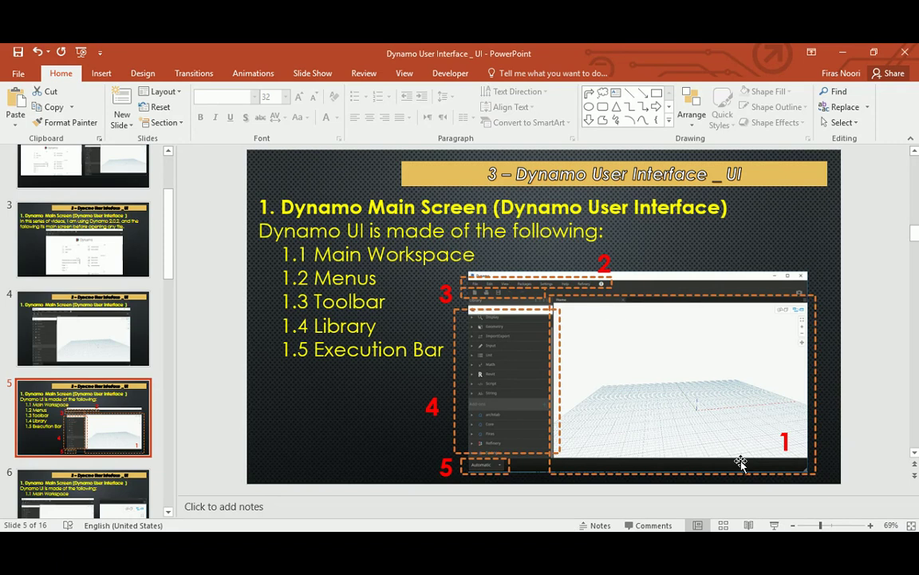
scroll(483, 284, down, 1)
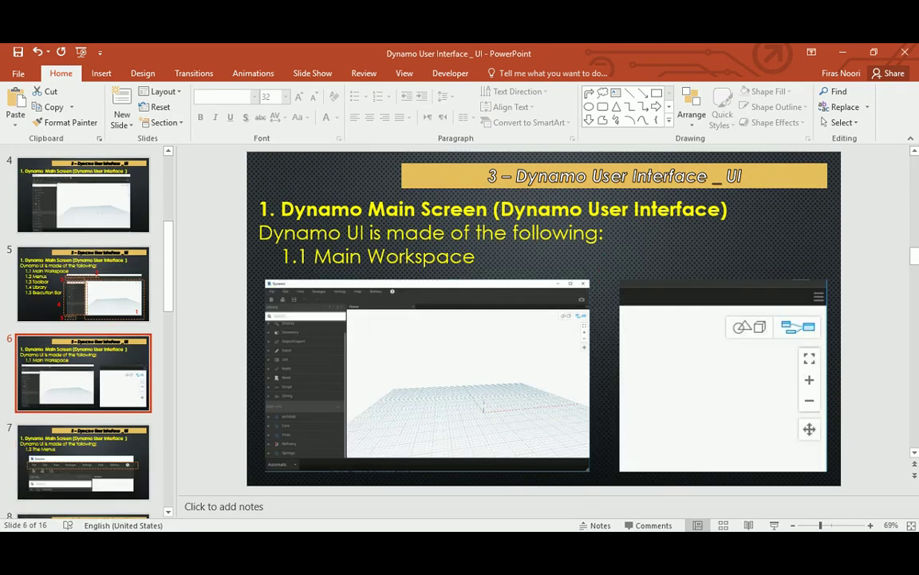
mouse_move(562, 555)
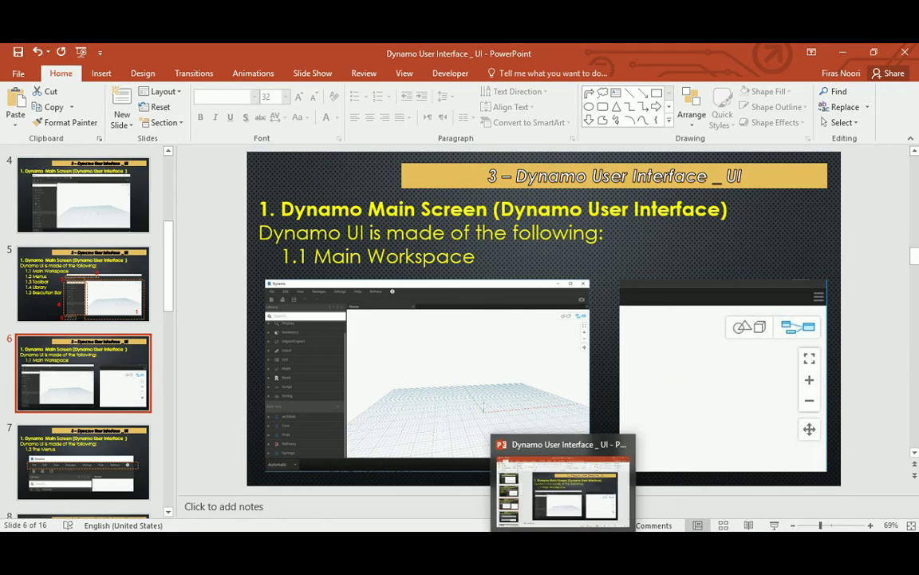
click(600, 487)
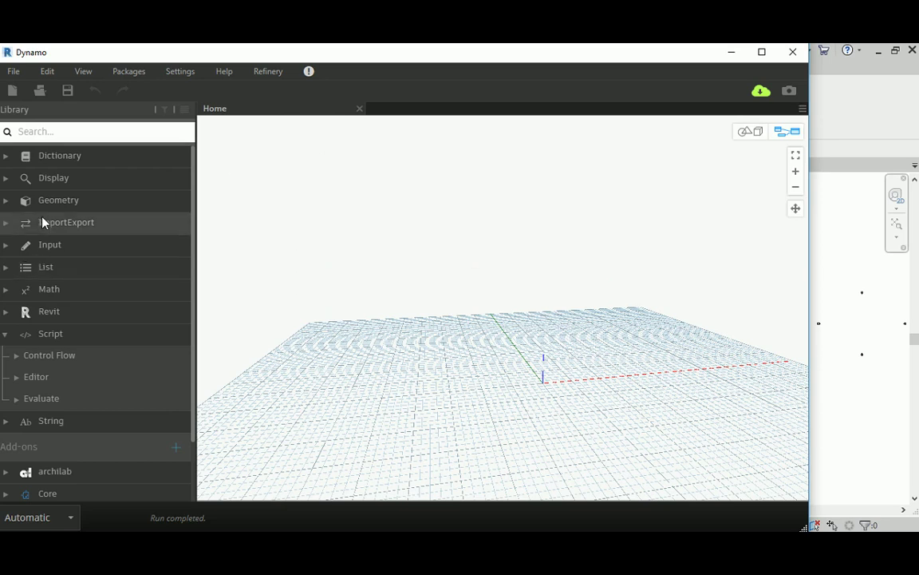
- Add Point.ByCartesianCoordinates from Geometry > Points > Point, move it up, and preview its (0, 0, 0) point
click(3, 202)
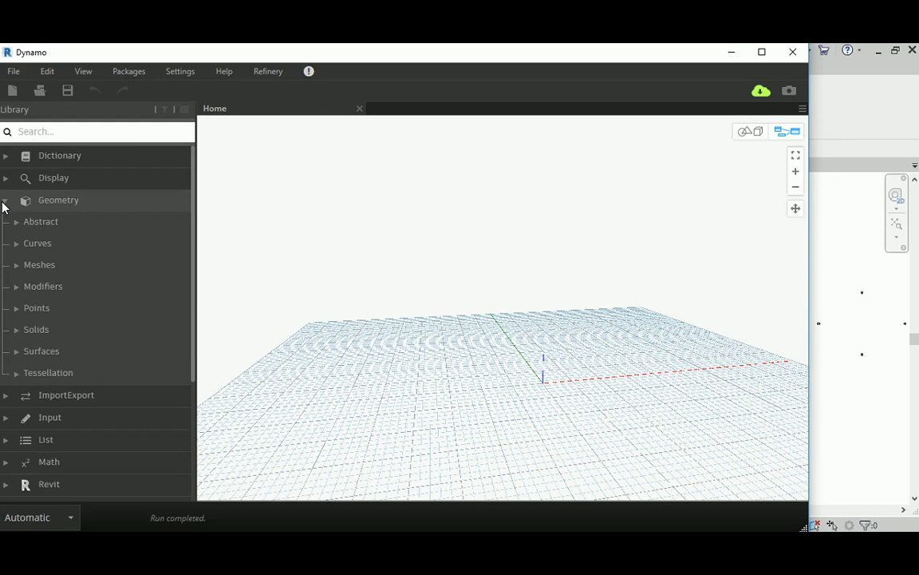
click(38, 311)
click(40, 336)
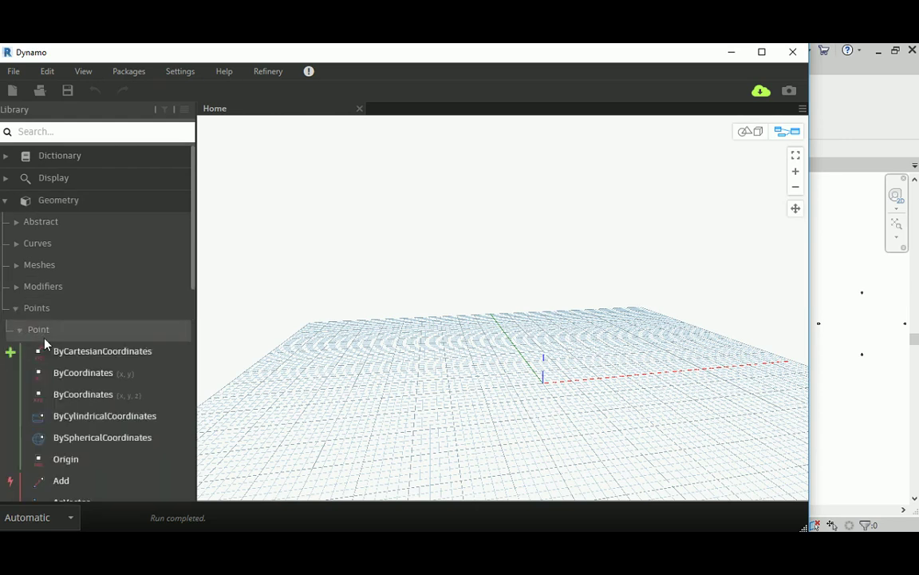
click(78, 353)
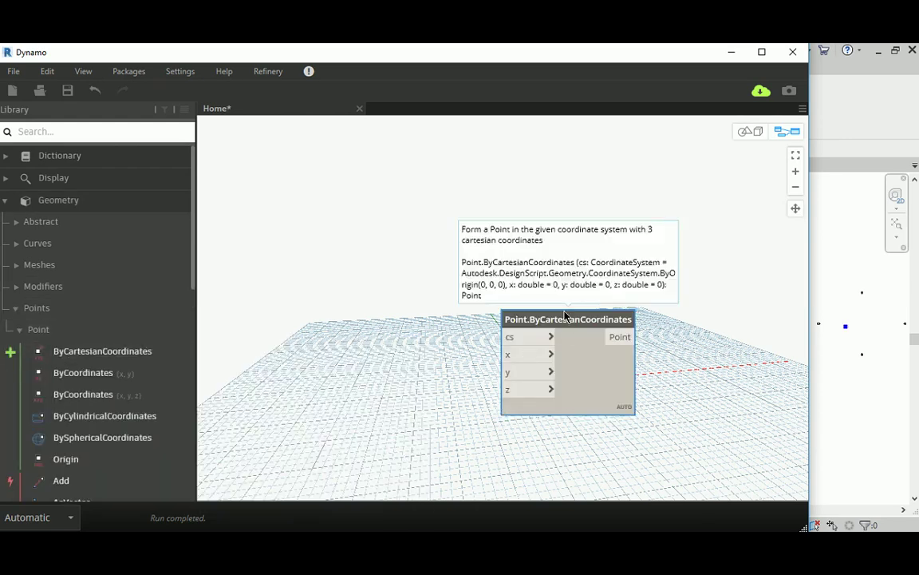
drag(565, 317, 367, 186)
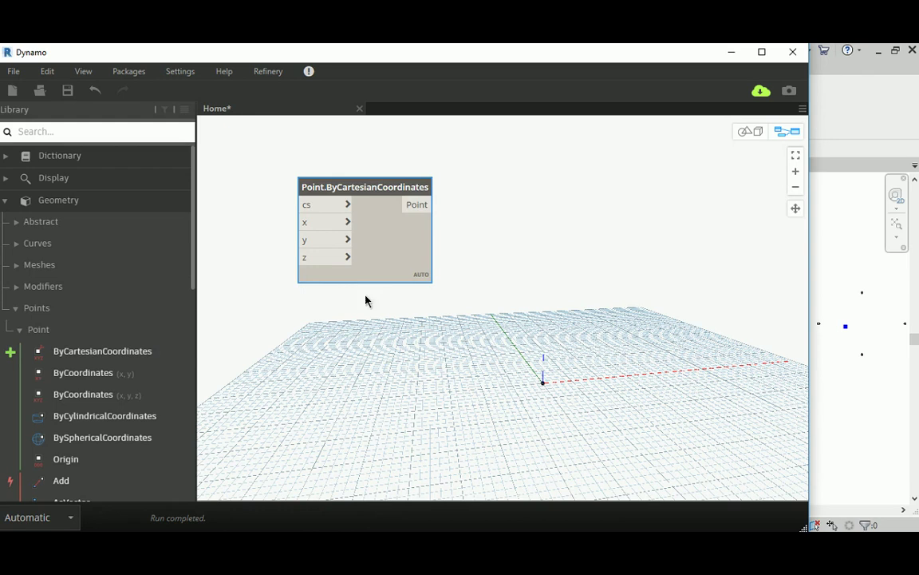
mouse_move(373, 214)
mouse_move(413, 239)
mouse_move(423, 293)
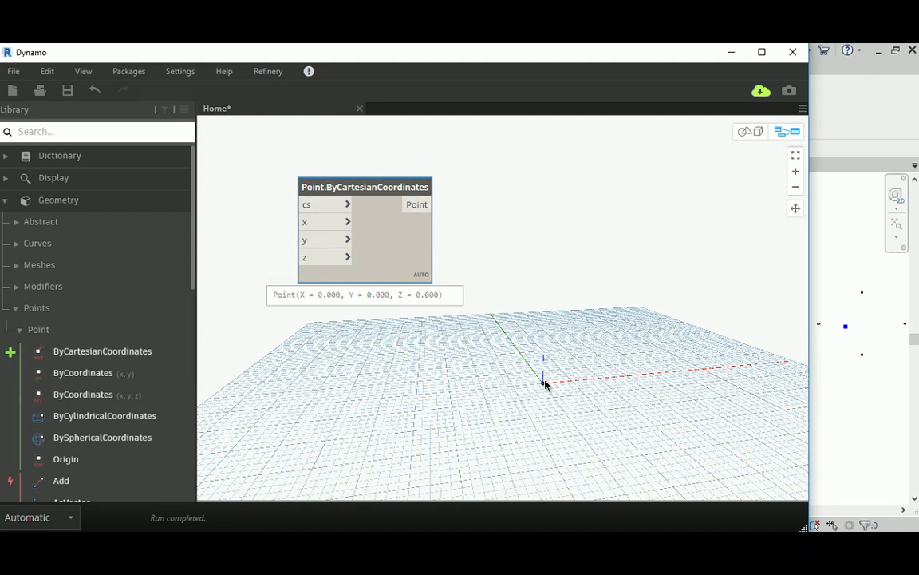
click(779, 139)
scroll(464, 332, down, 3)
scroll(470, 314, up, 6)
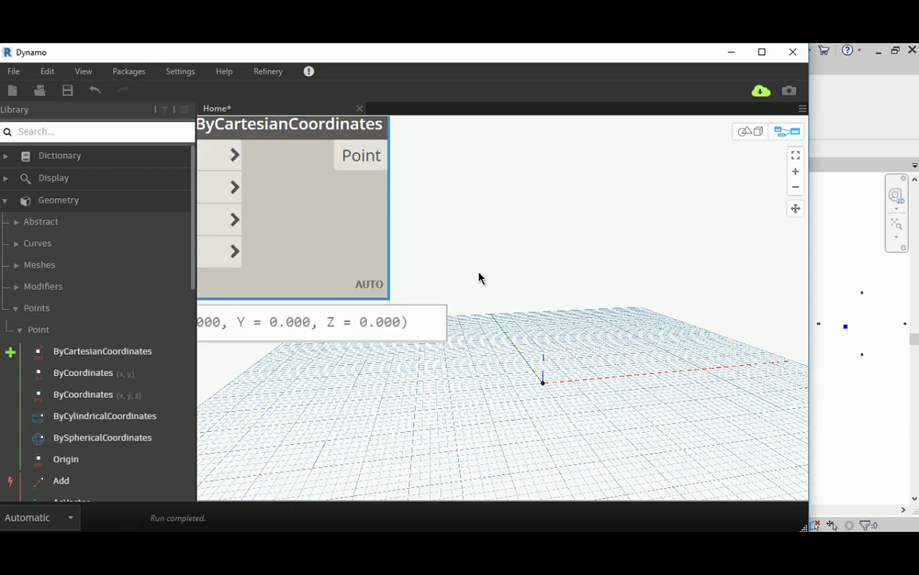
scroll(479, 280, down, 3)
scroll(478, 295, up, 2)
scroll(478, 310, down, 3)
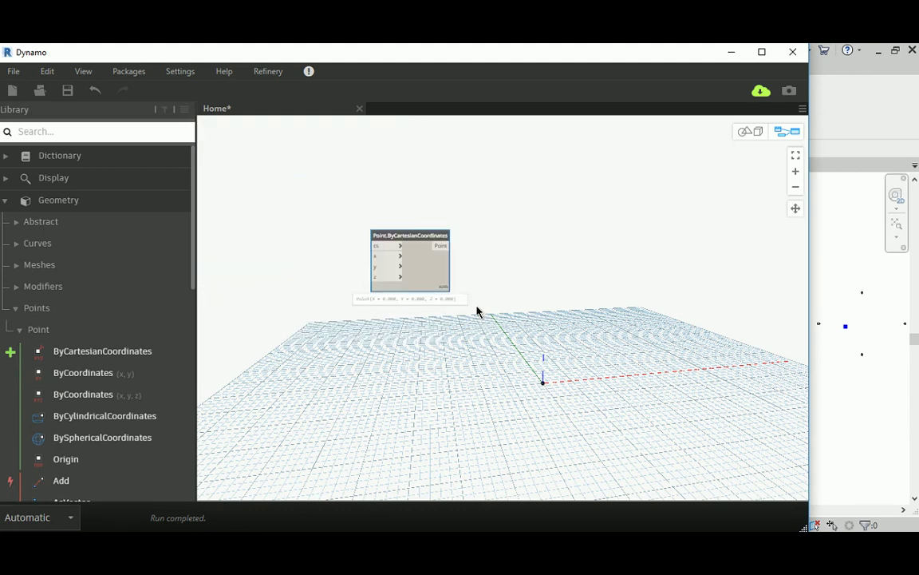
middle_drag(489, 261, 492, 289)
scroll(460, 317, up, 2)
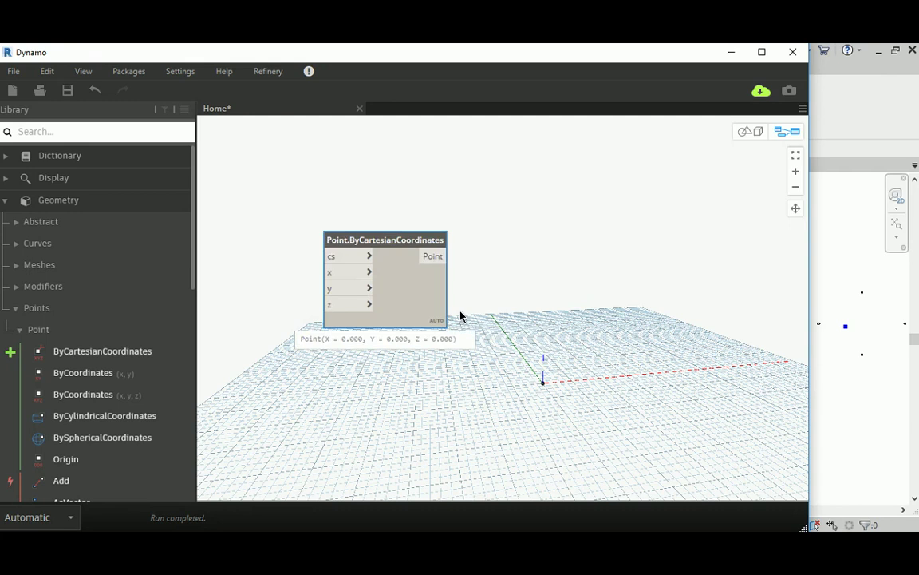
scroll(460, 317, up, 1)
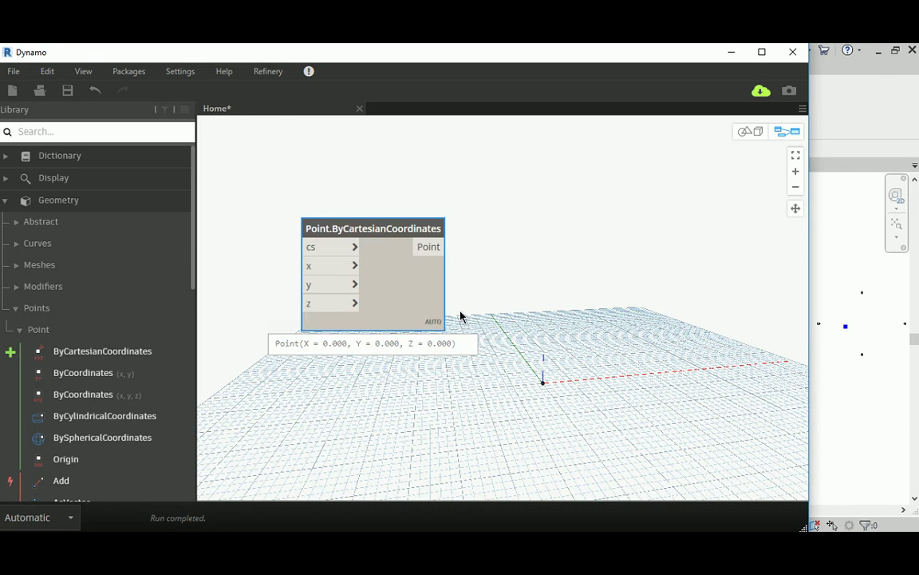
click(755, 138)
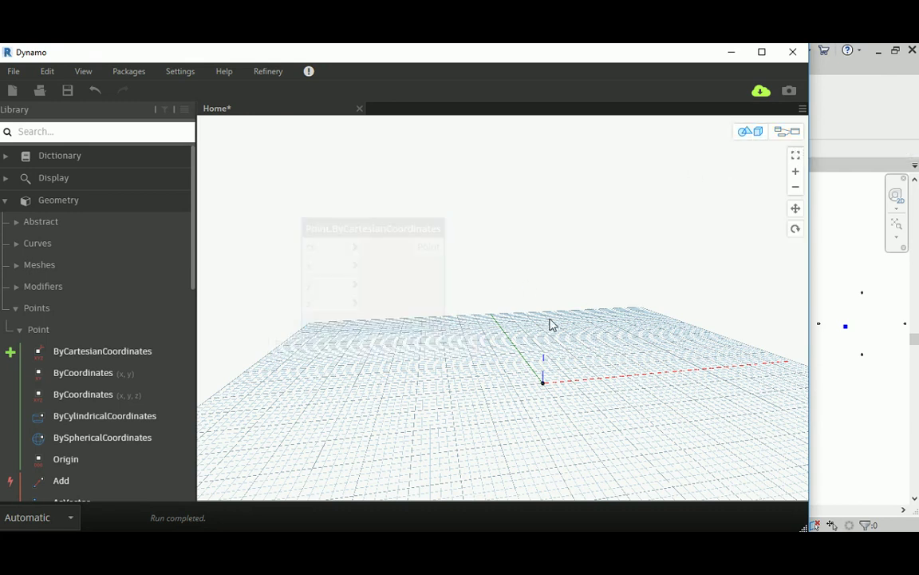
right_drag(550, 322, 572, 331)
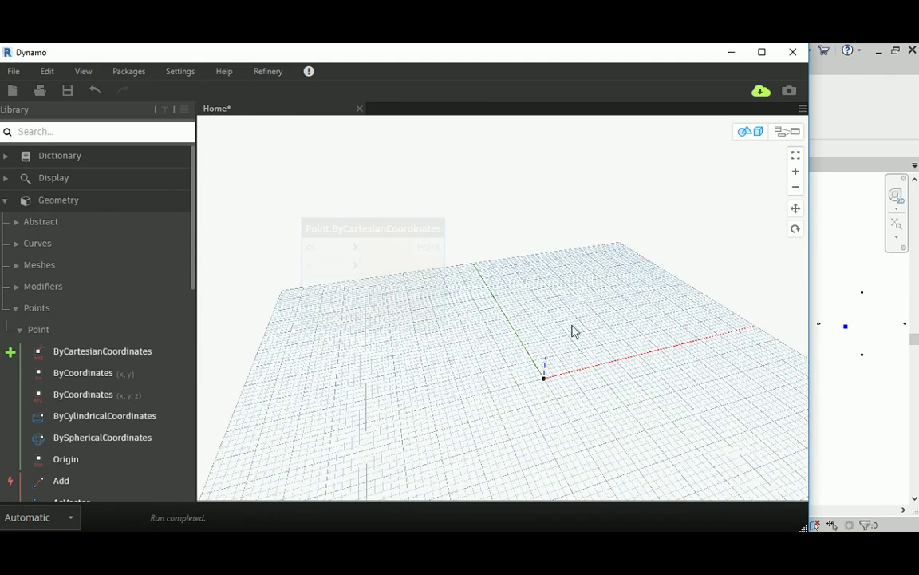
click(781, 139)
click(751, 140)
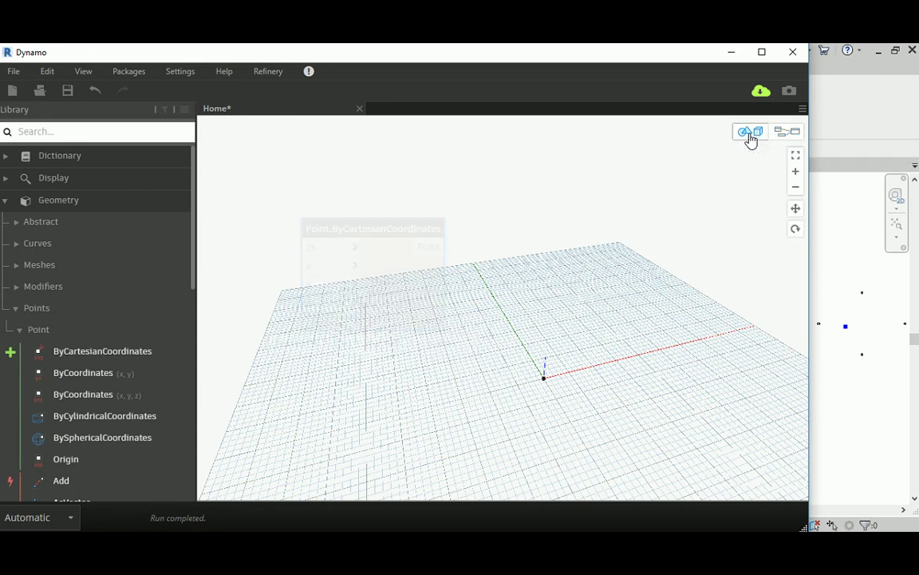
click(779, 137)
click(748, 140)
click(788, 138)
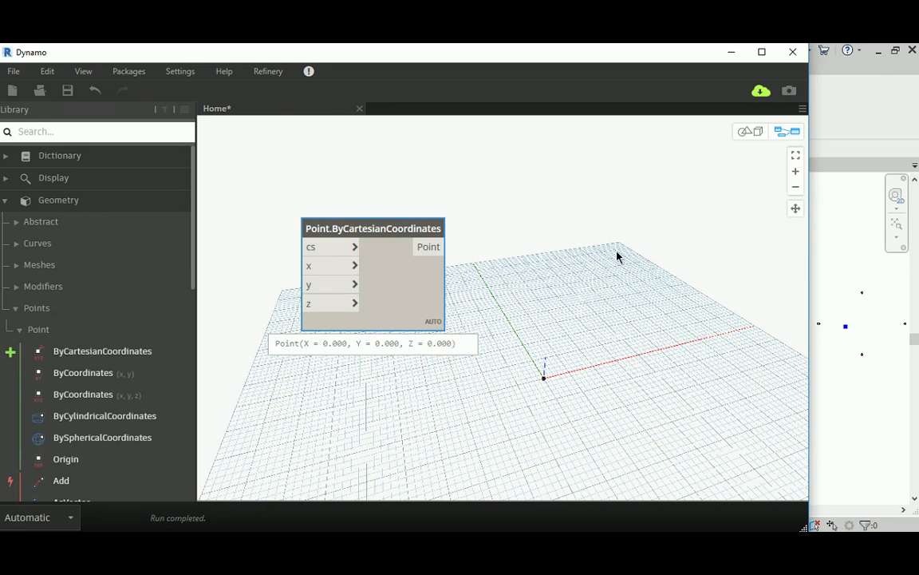
click(796, 157)
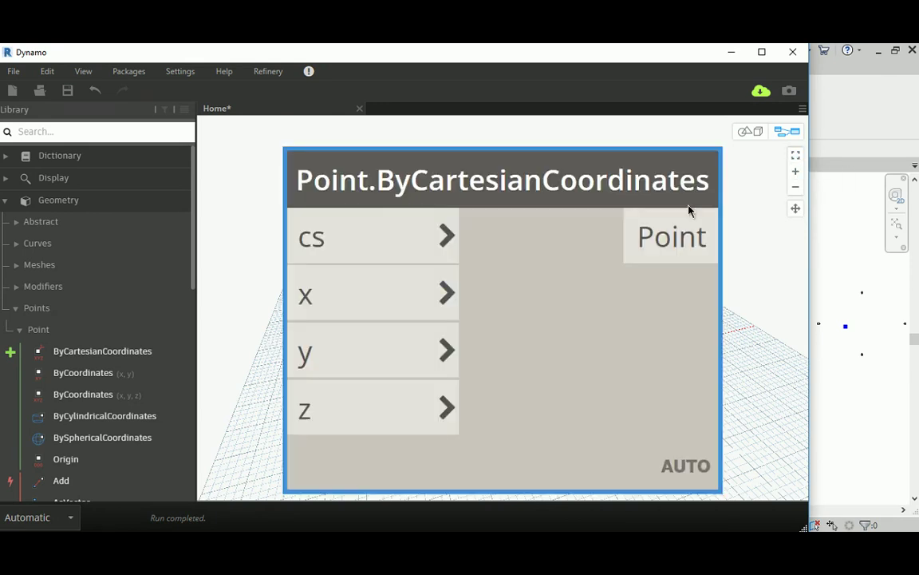
scroll(510, 280, down, 6)
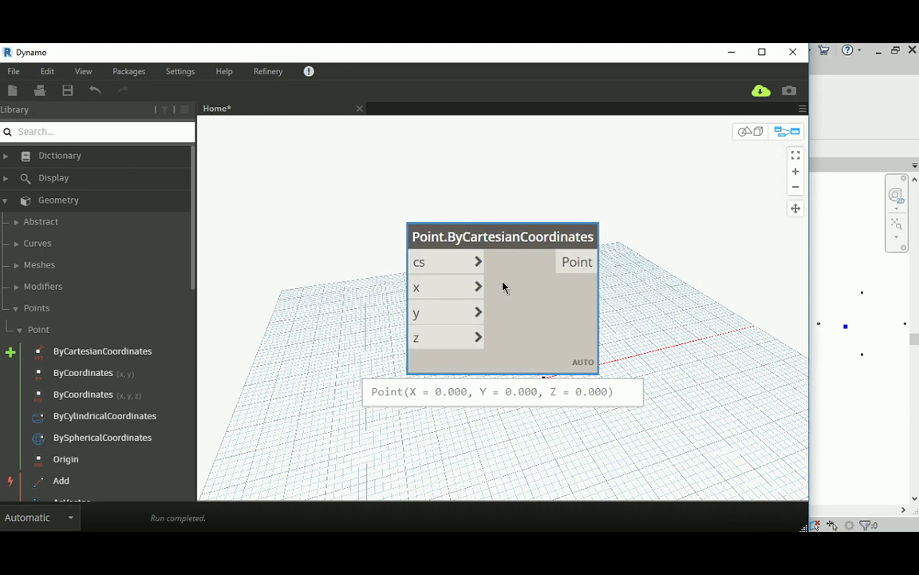
drag(495, 295, 463, 290)
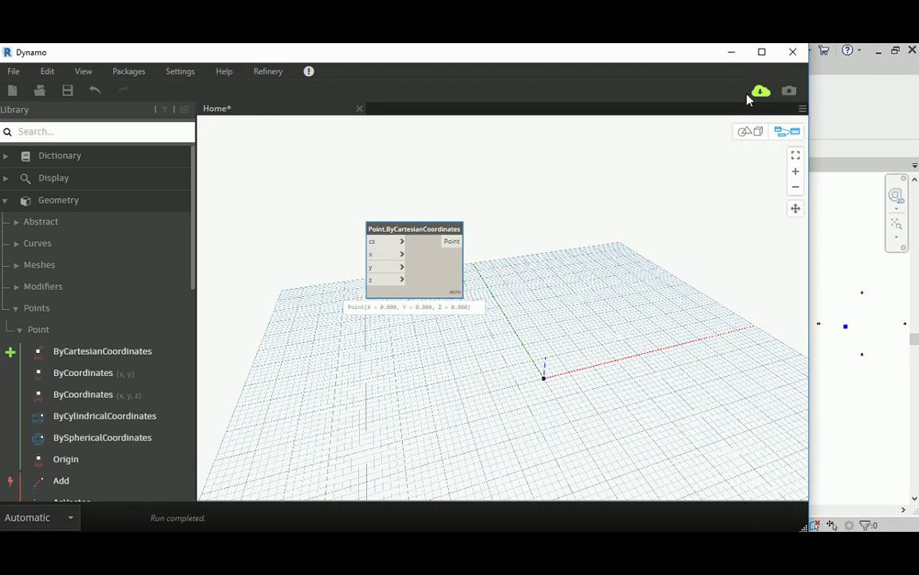
click(12, 73)
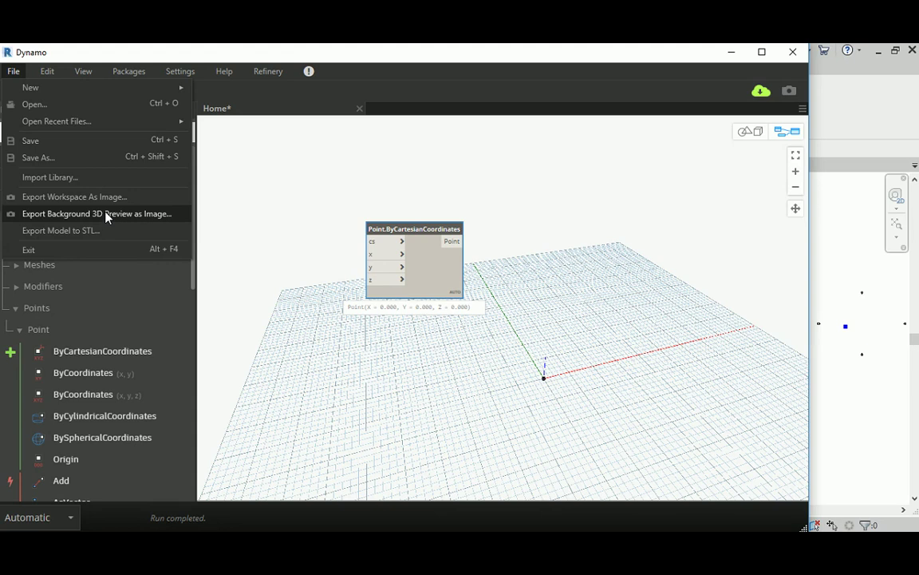
click(13, 73)
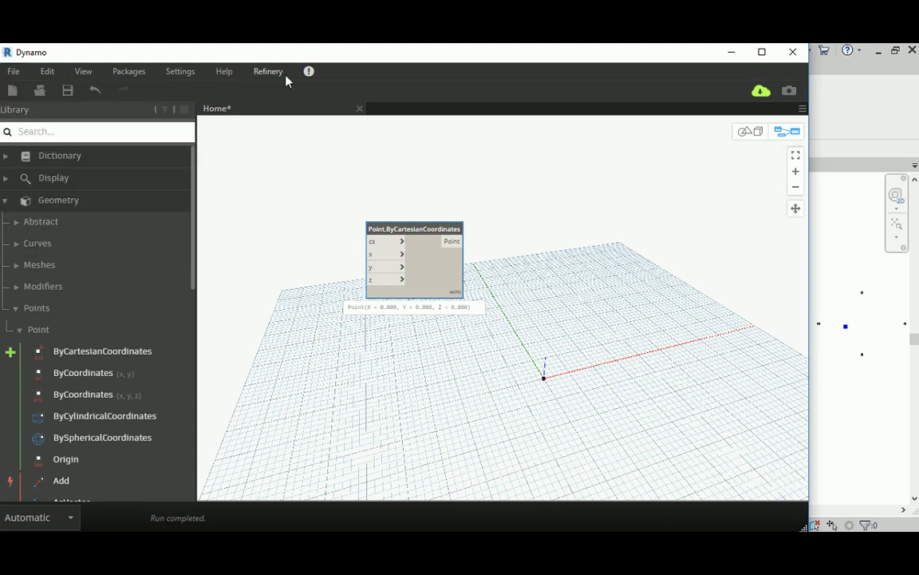
click(12, 73)
mouse_move(24, 87)
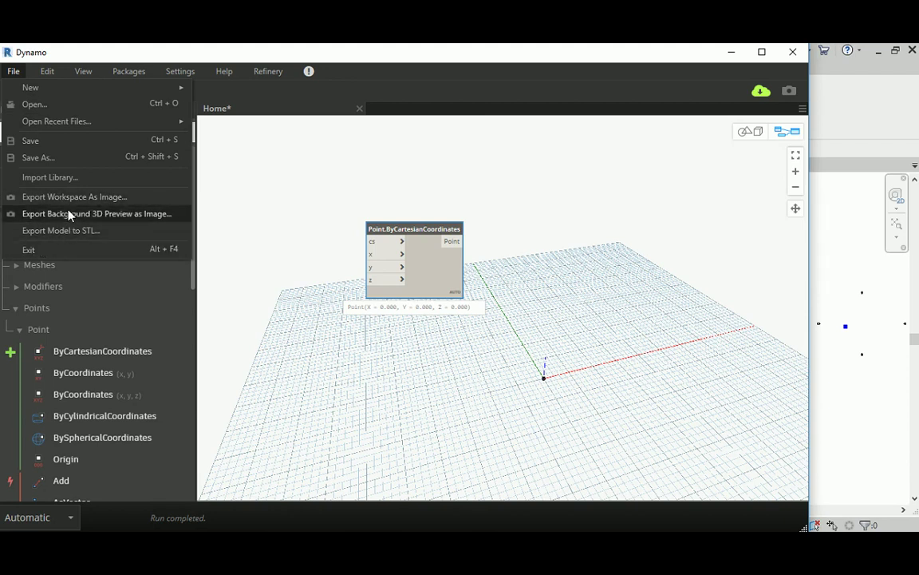
click(424, 87)
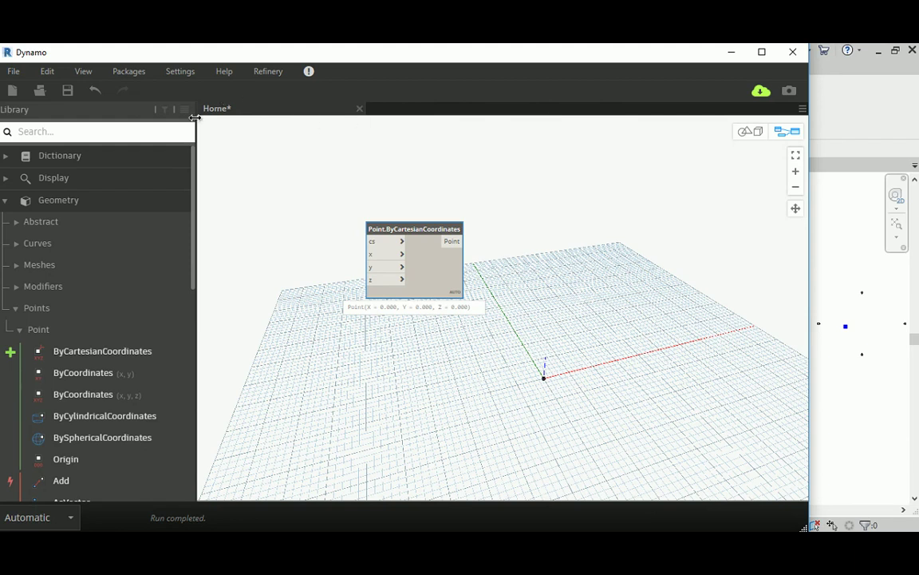
- Add a note above the Point.ByCartesianCoordinates node with the text 'Making a point'
click(47, 72)
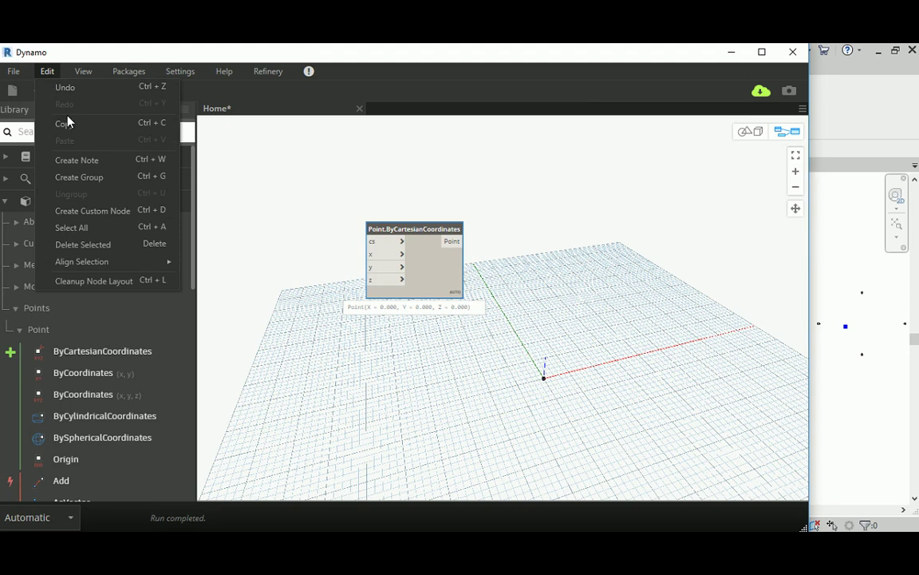
click(78, 160)
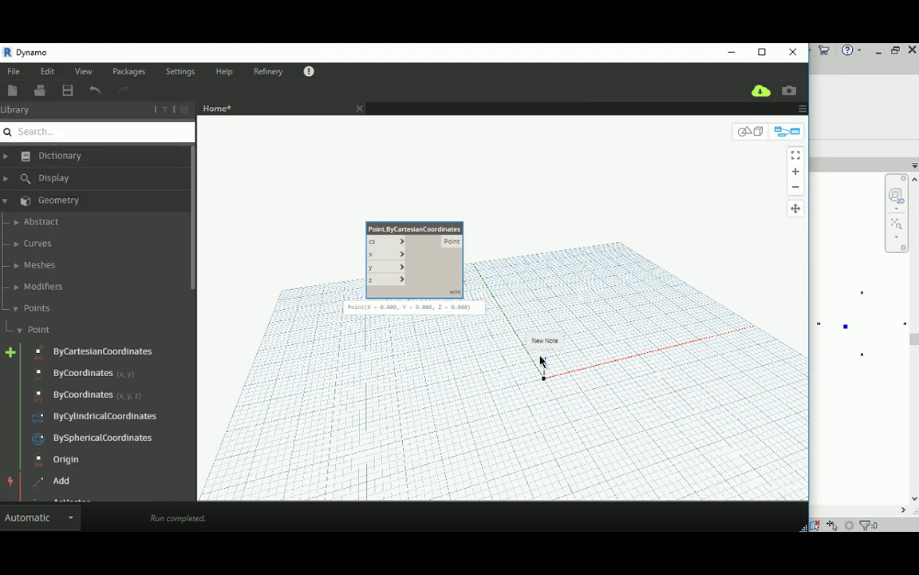
drag(542, 344, 371, 196)
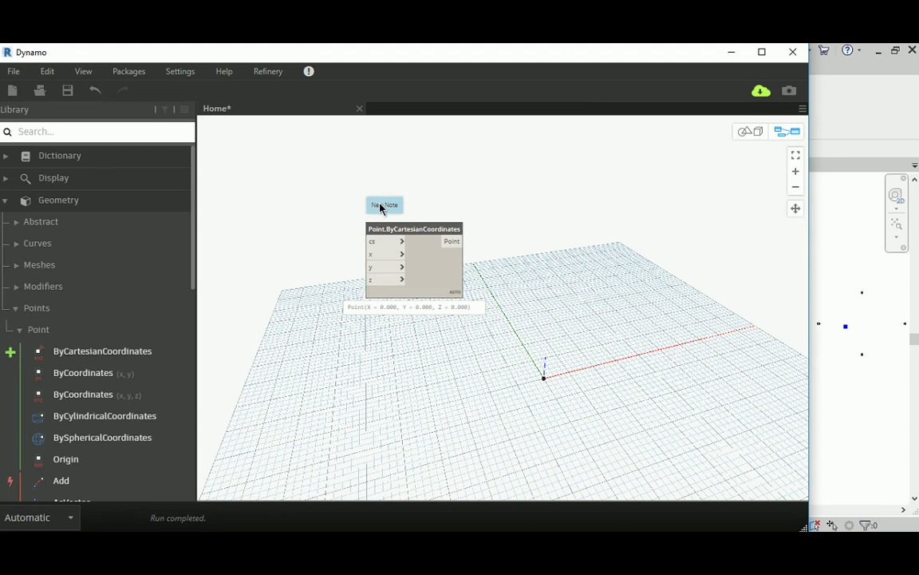
scroll(375, 201, up, 3)
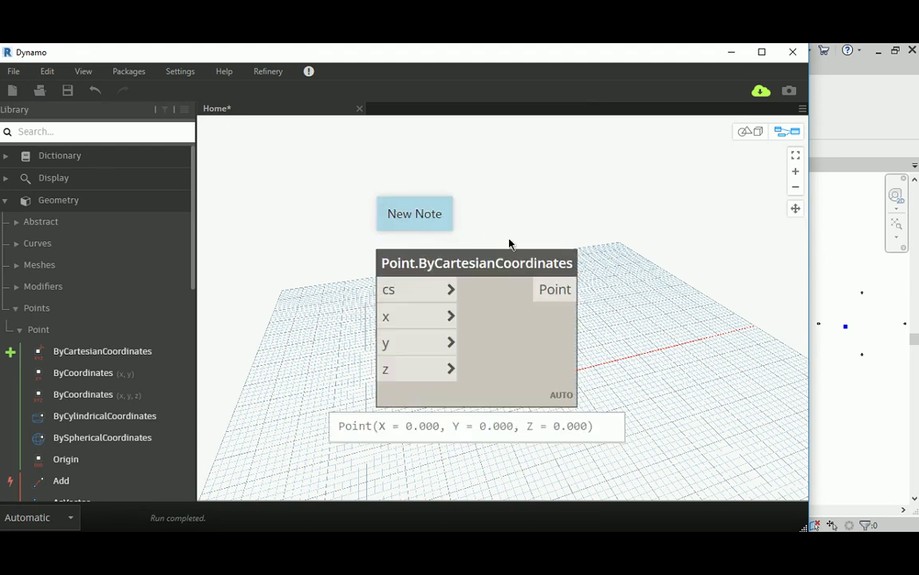
double_click(416, 213)
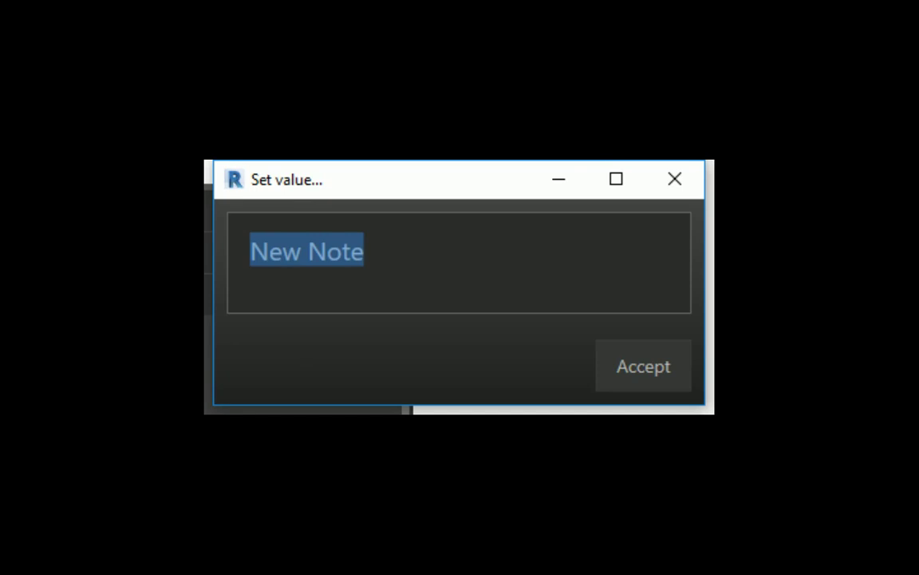
text(Making a p)
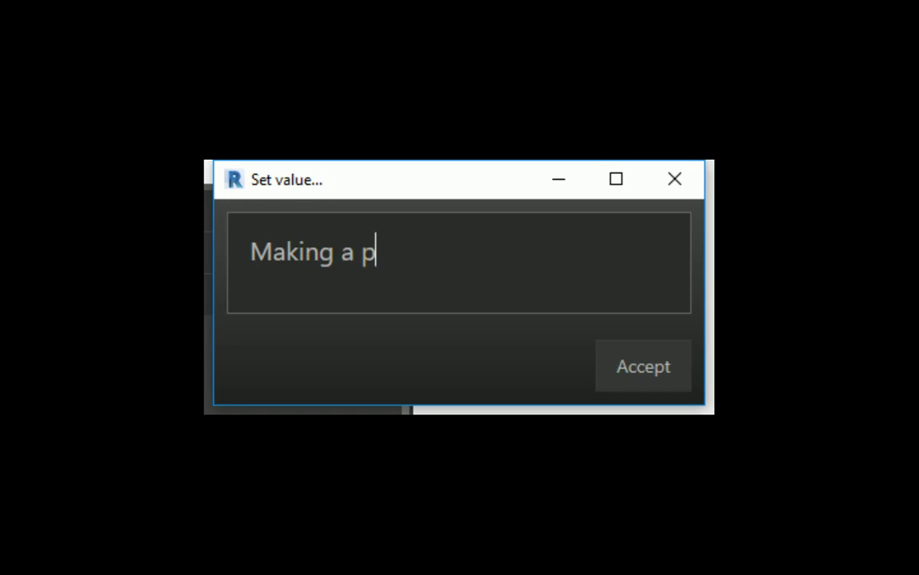
text(oint)
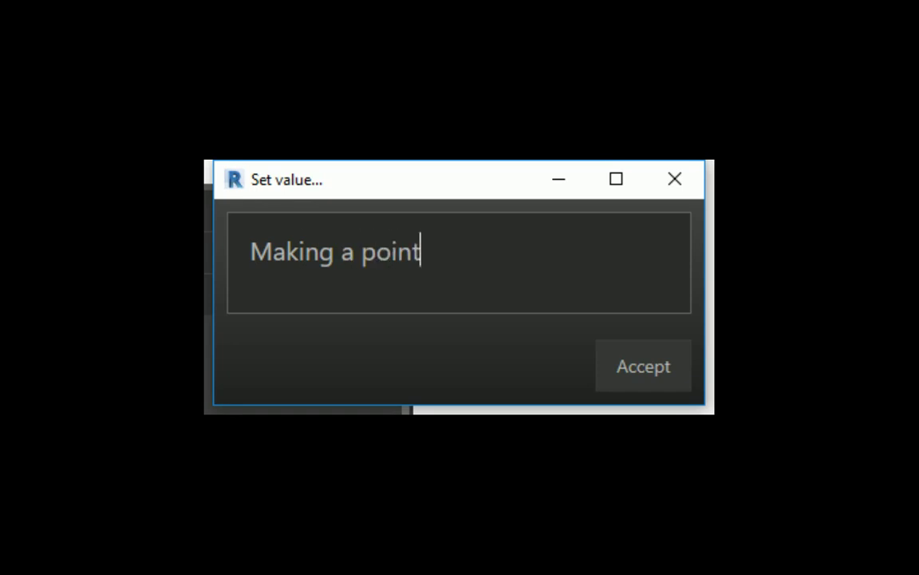
click(641, 378)
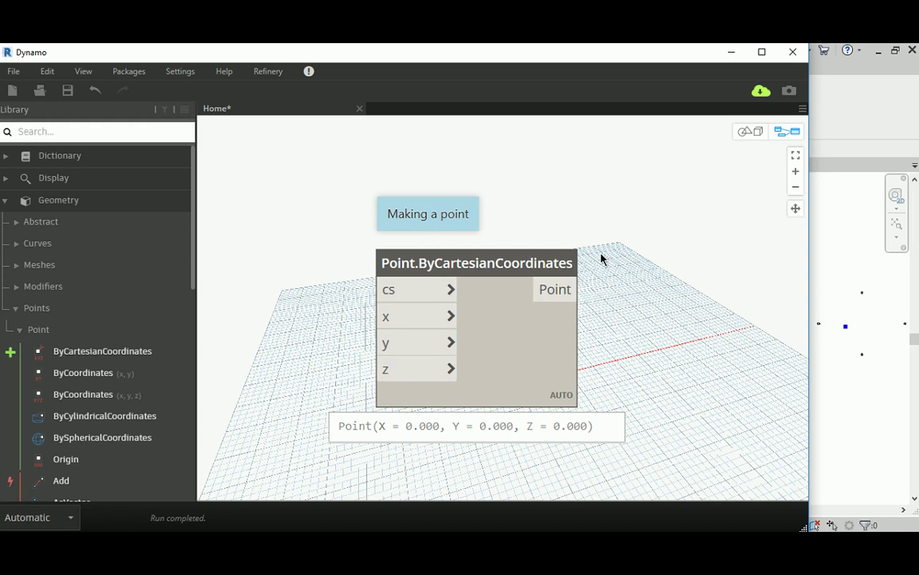
- Duplicate the Point.ByCartesianCoordinates node with Ctrl+C / Ctrl+V and place the copy to its right
scroll(458, 308, down, 4)
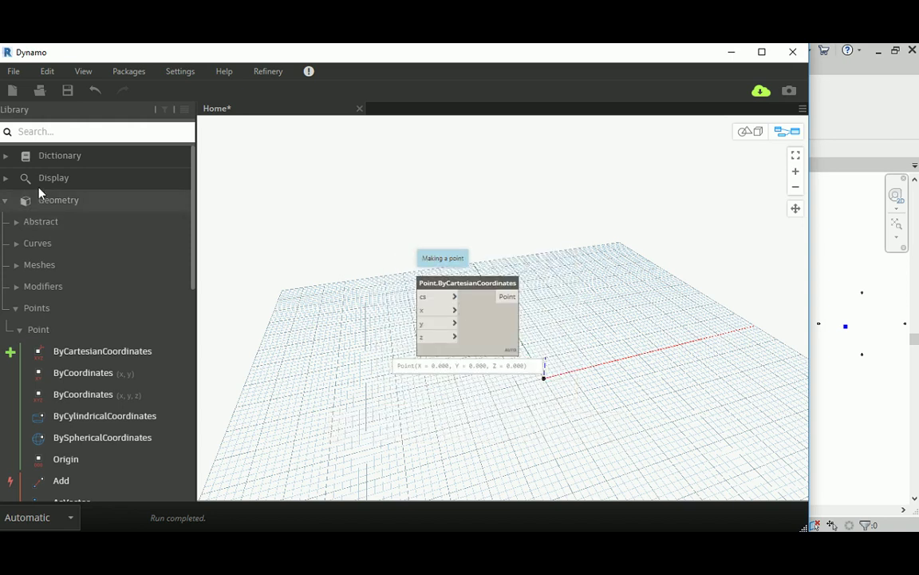
click(495, 322)
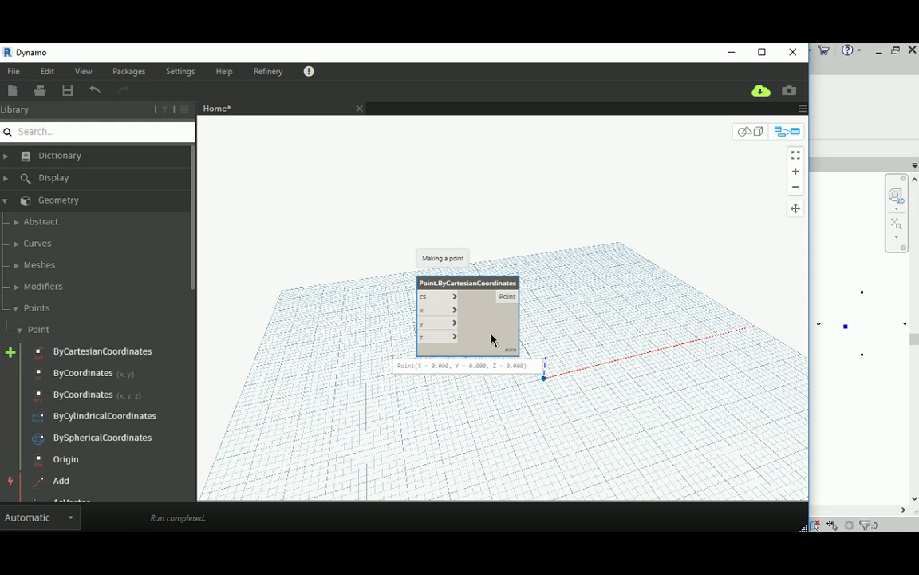
key(ctrl+c)
key(ctrl+v)
drag(729, 404, 678, 400)
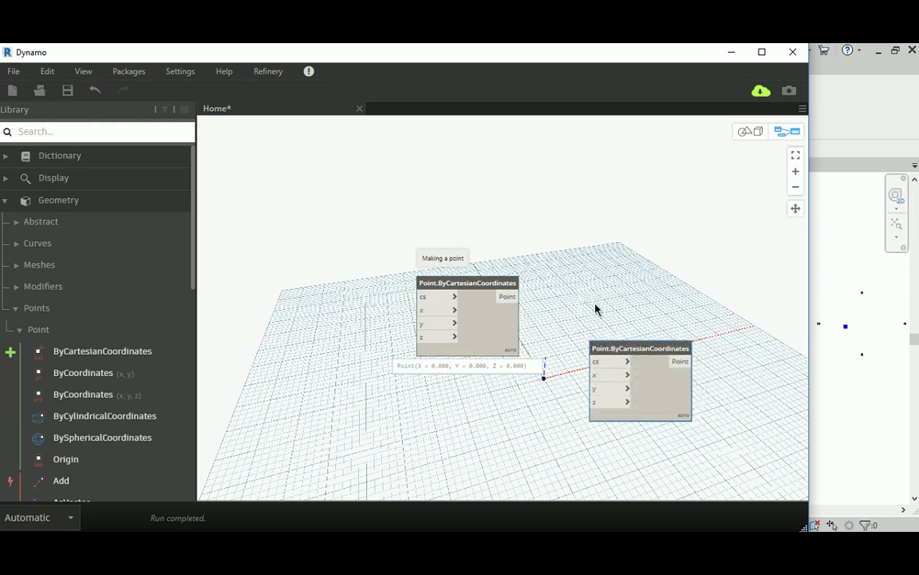
middle_drag(581, 328, 504, 287)
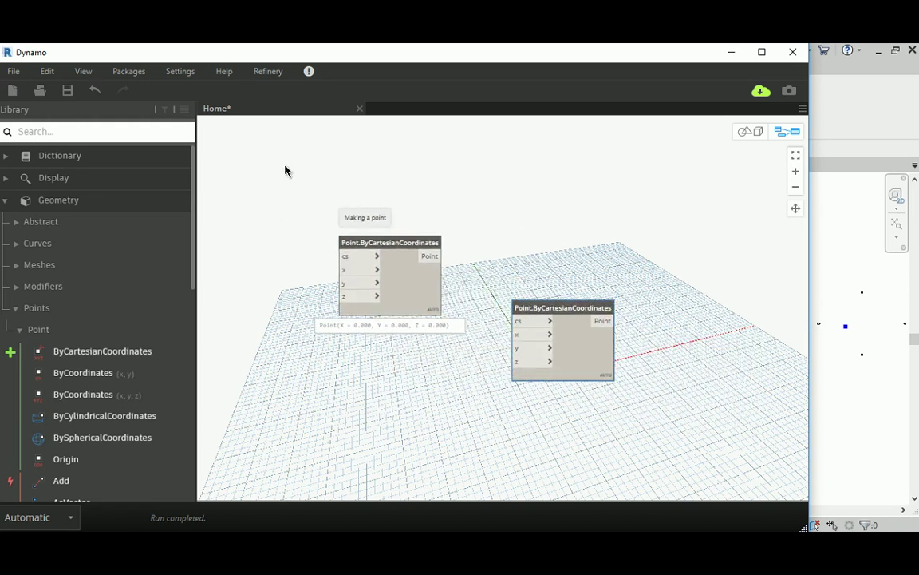
- Wire the first node's Point output into the copy's cs input, then select the note and first node
drag(285, 168, 731, 450)
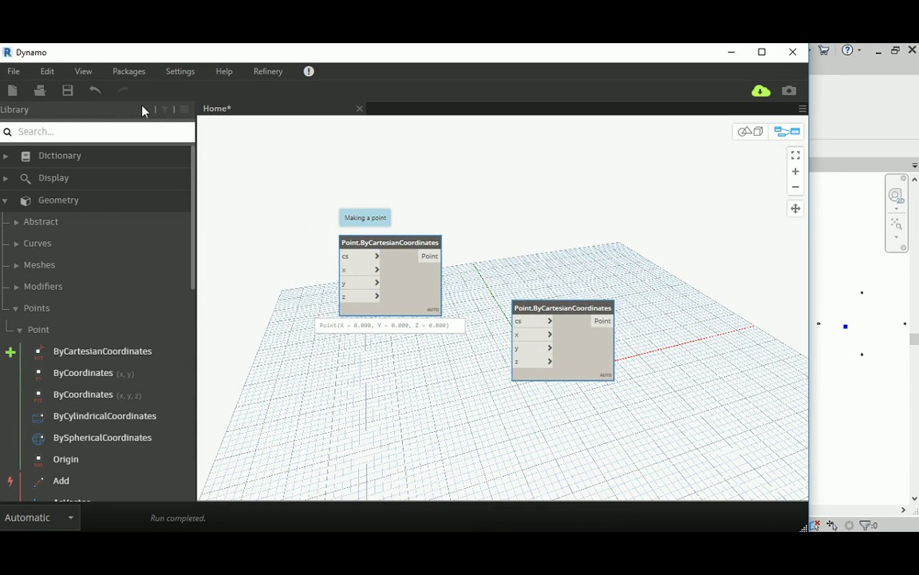
drag(441, 255, 512, 320)
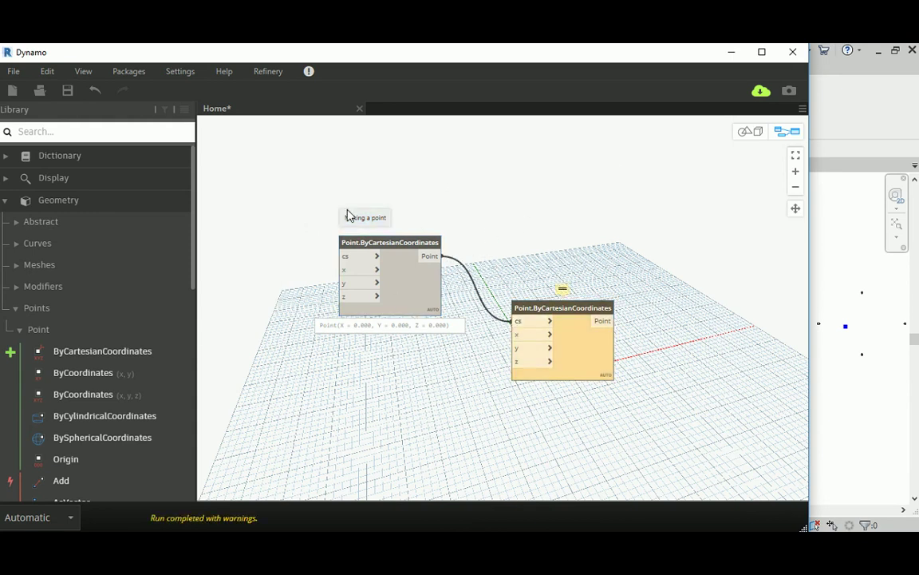
drag(296, 172, 387, 246)
drag(587, 407, 562, 413)
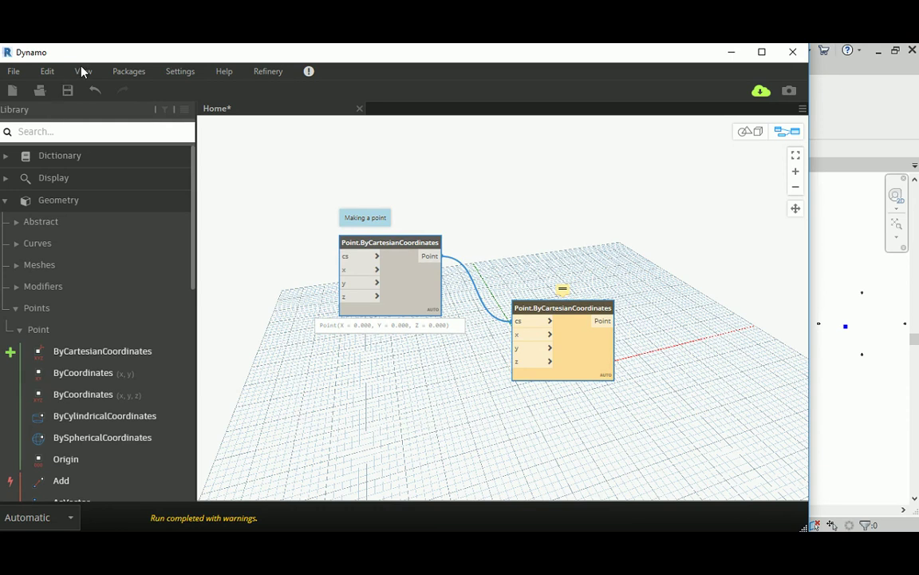
click(47, 71)
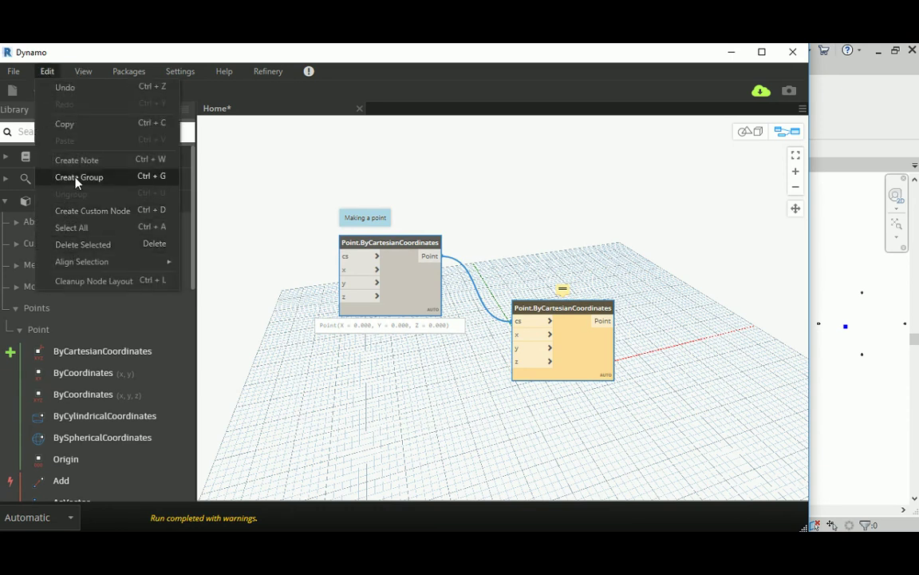
- Group the selected note and nodes and title the group 'making a point'
click(77, 177)
double_click(425, 177)
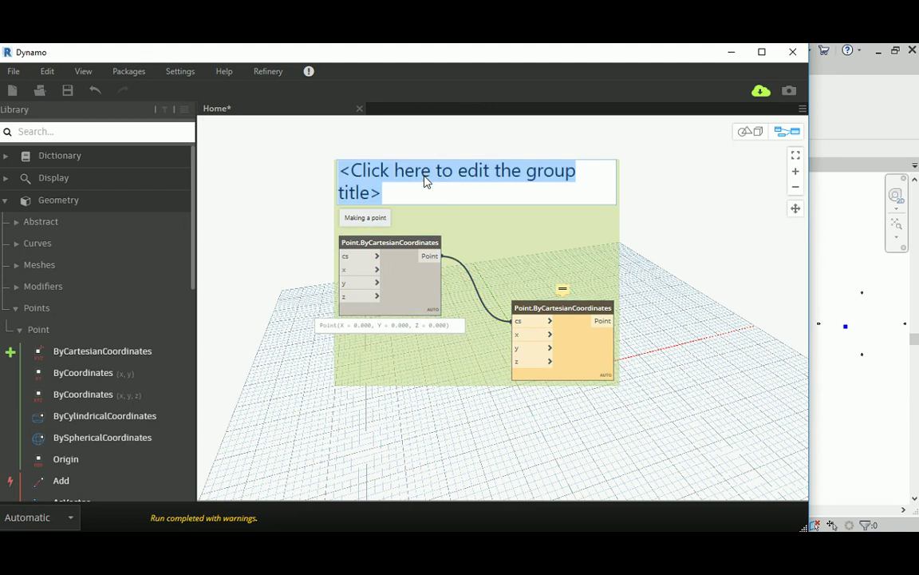
text(making a po)
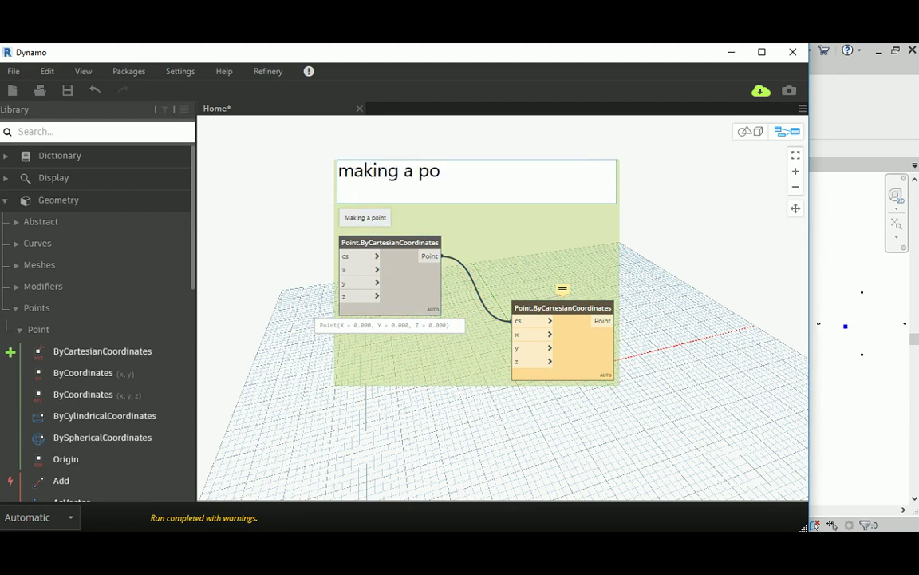
text(int)
click(711, 232)
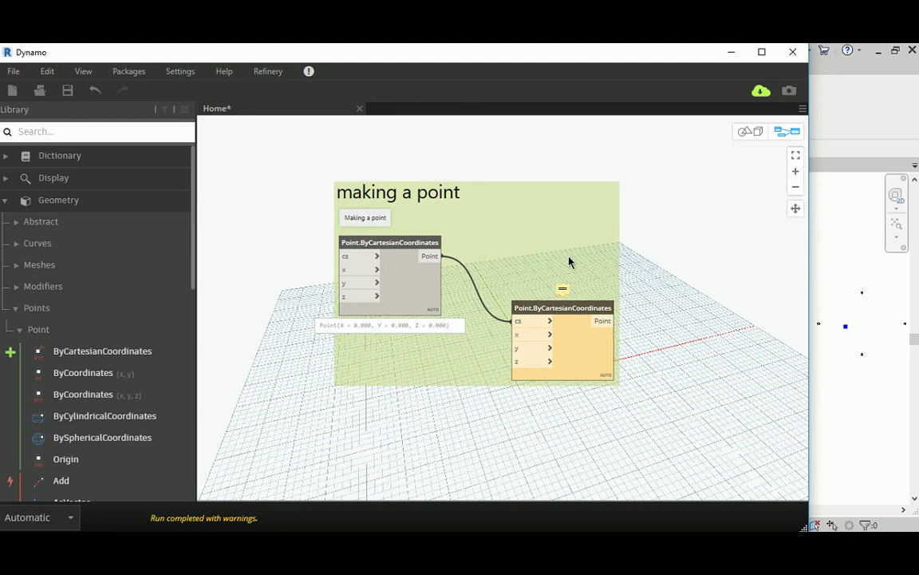
- Colour the group pink and move it up and to the left
right_click(527, 223)
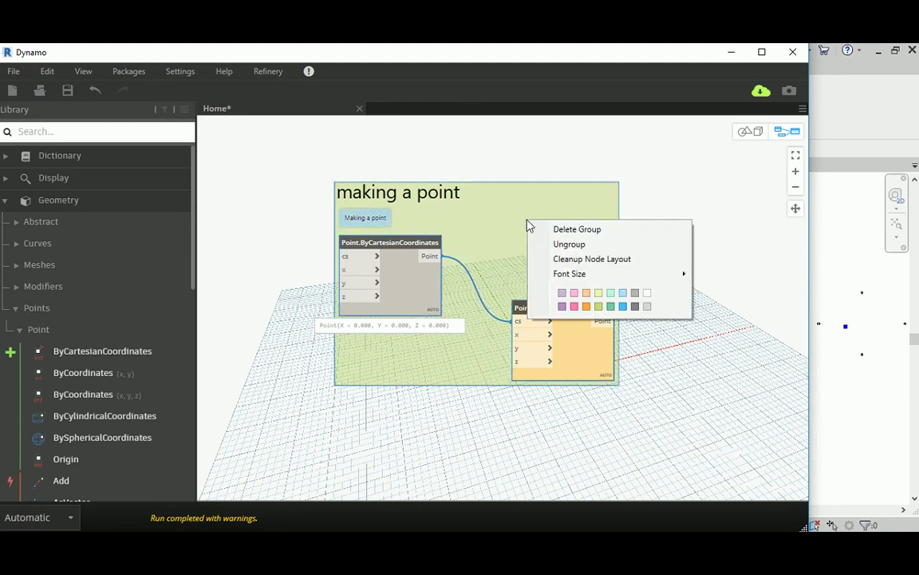
click(574, 307)
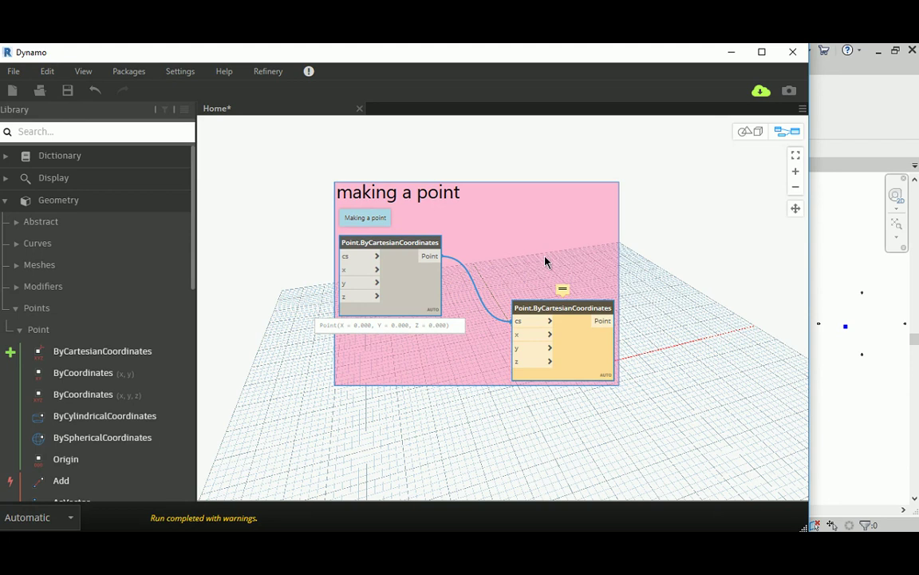
drag(533, 229, 415, 190)
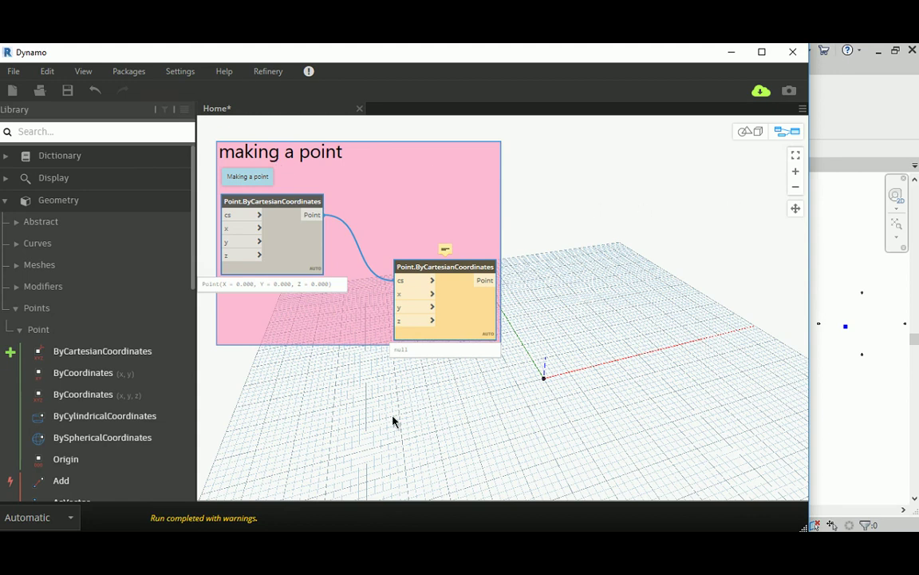
- Ungroup the 'making a point' group from the Edit menu
click(47, 71)
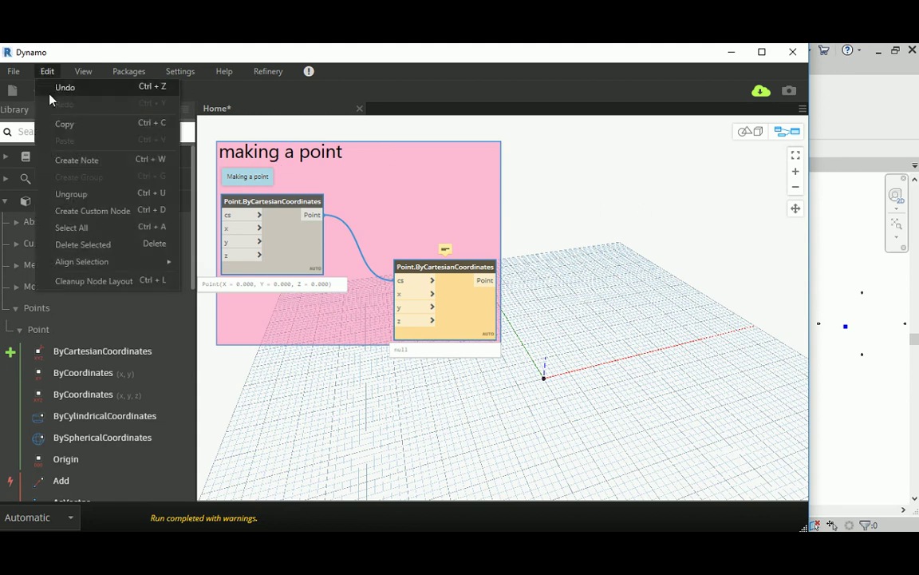
click(76, 196)
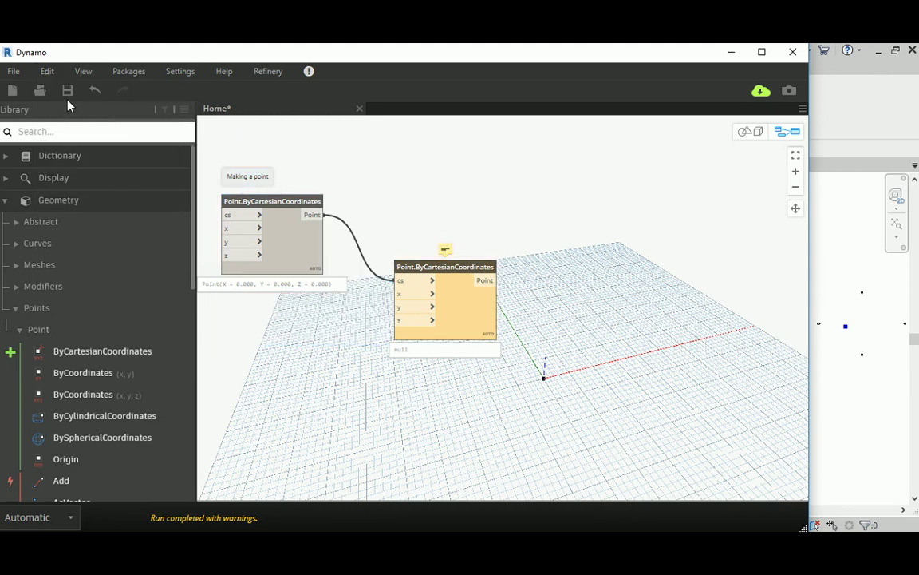
click(53, 74)
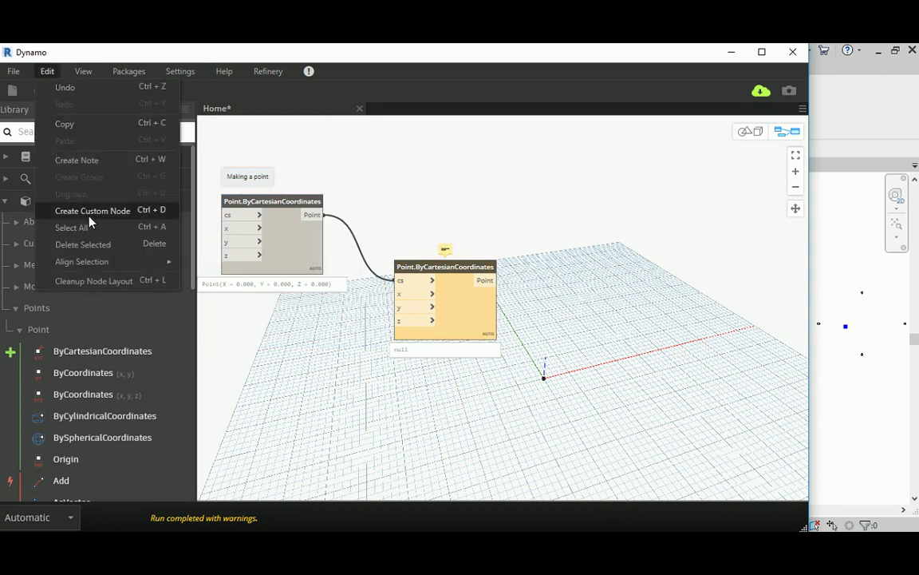